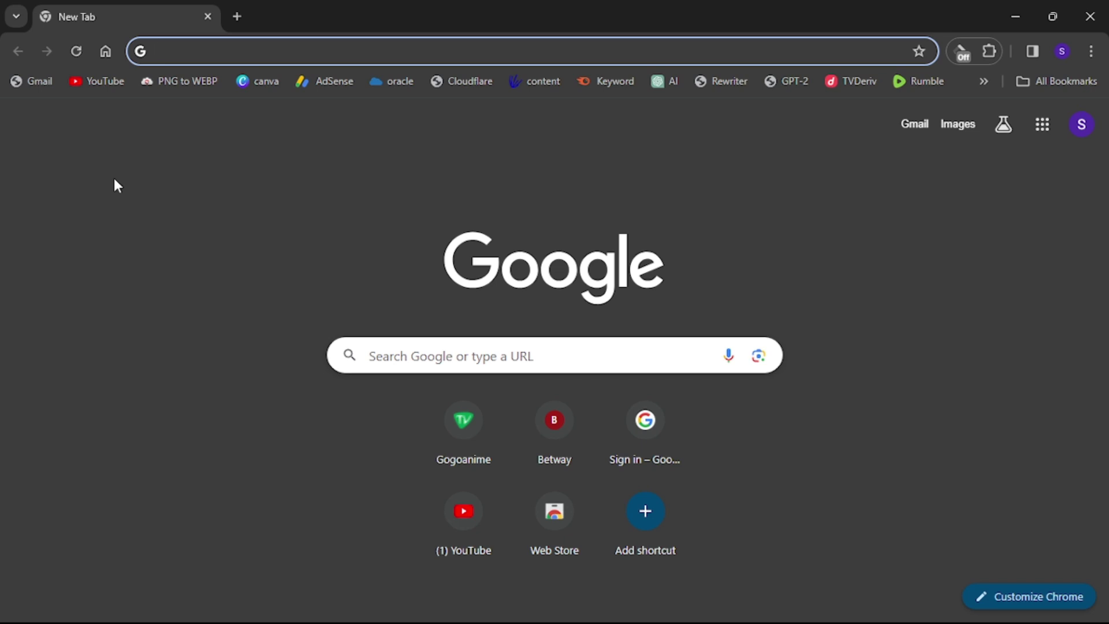
Load sshocean.com from the address bar and close the 'Please allow ads' notice
type("sshocean.com")
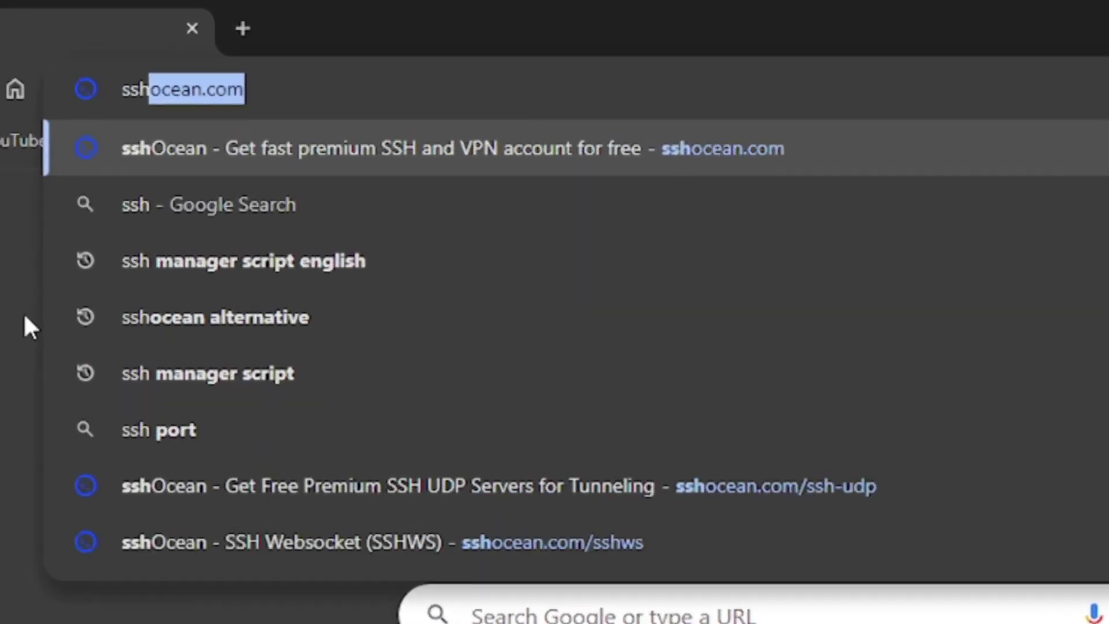
key("Return")
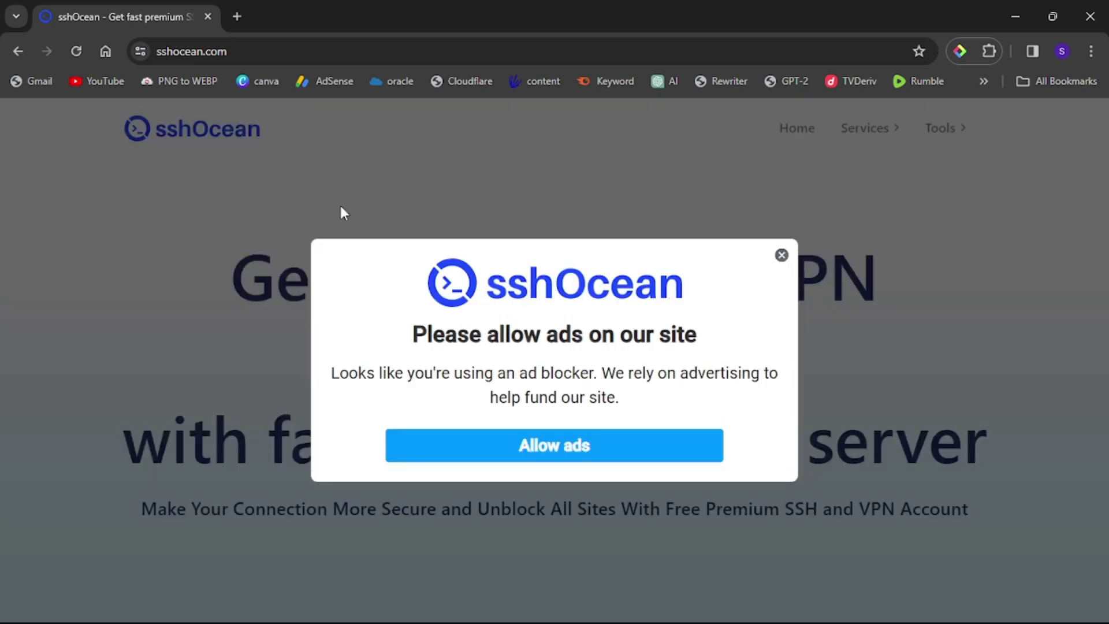
left_click(781, 255)
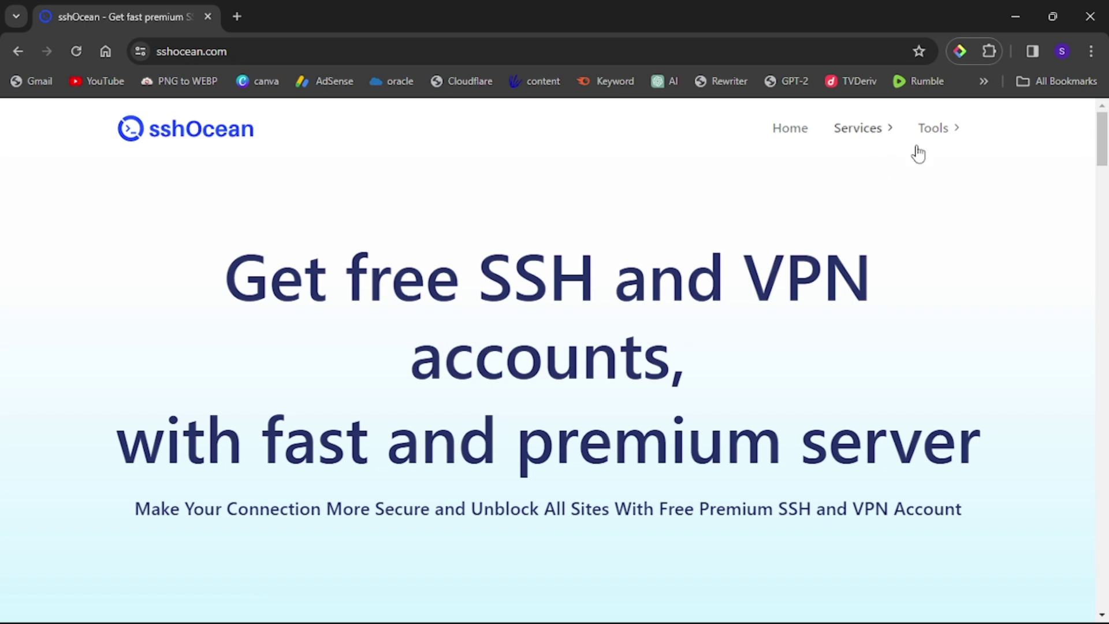
Go to the VLESS Serverless page under V2RAY in the Services menu
left_click(882, 135)
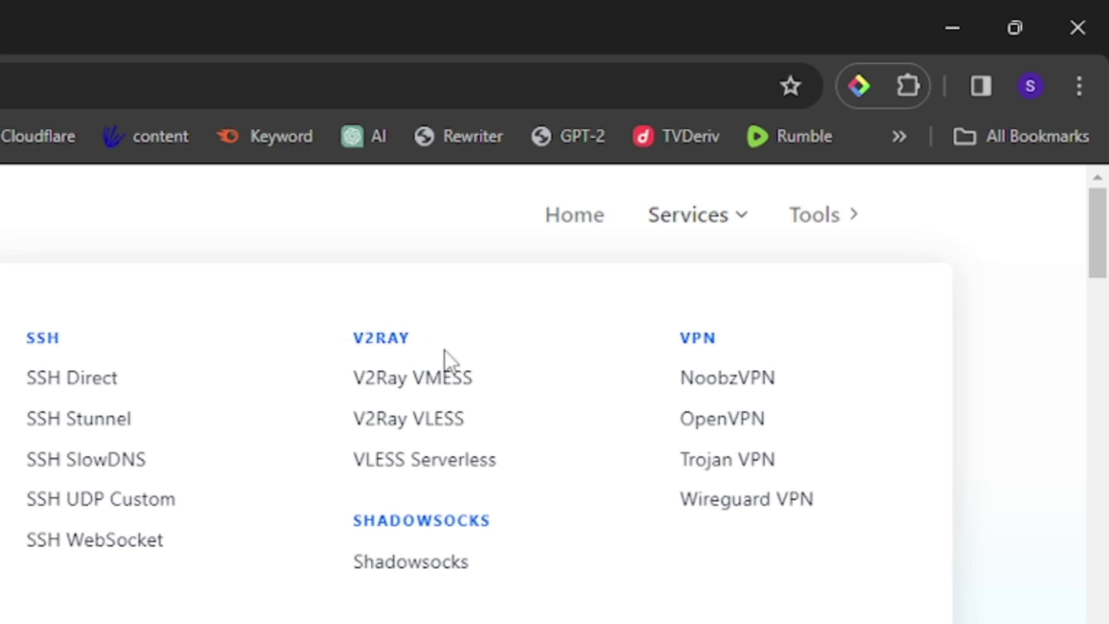
left_click(369, 339)
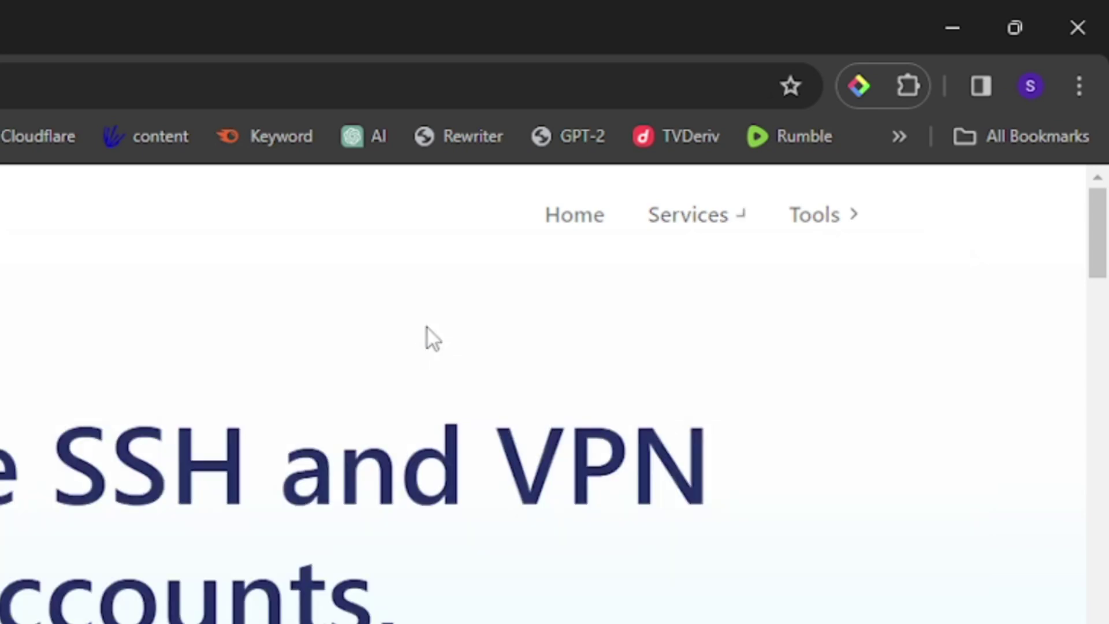
left_click(692, 225)
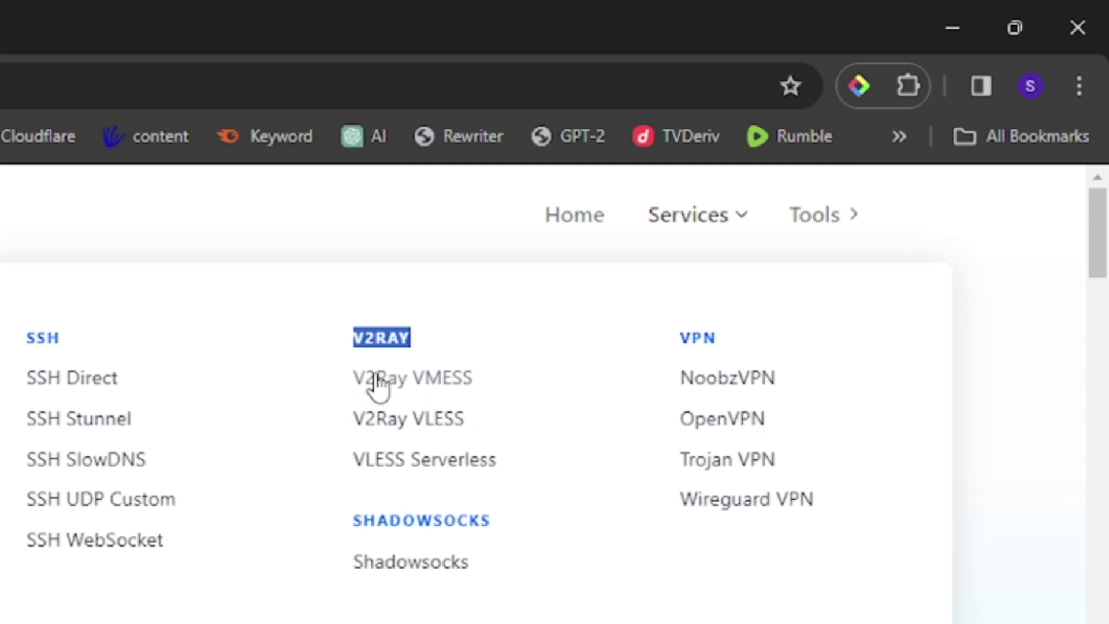
left_click(334, 404)
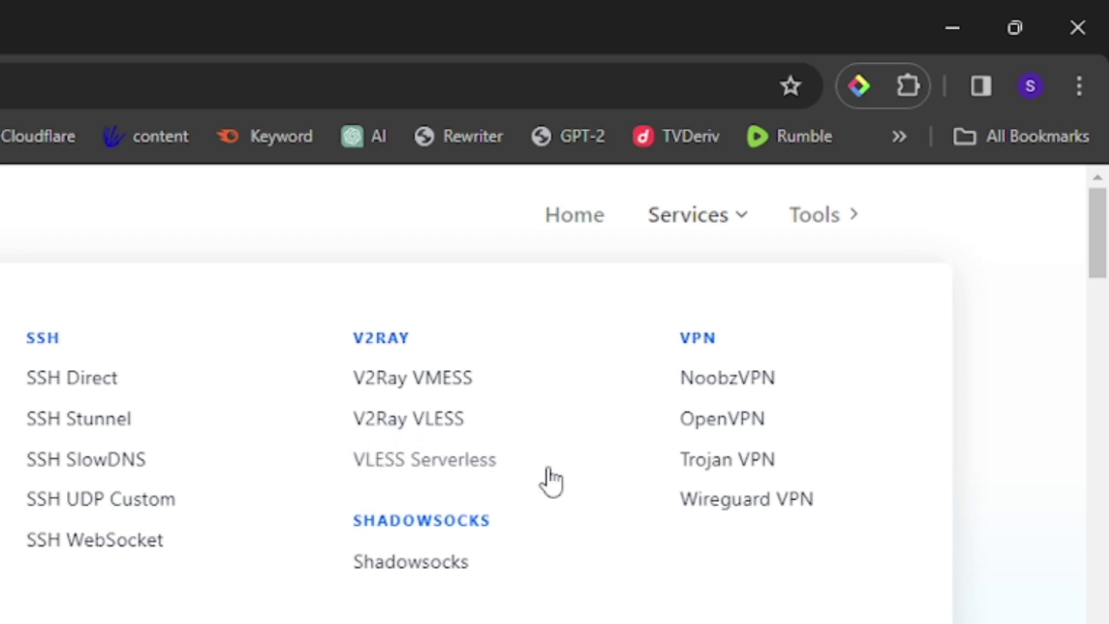
left_click(448, 467)
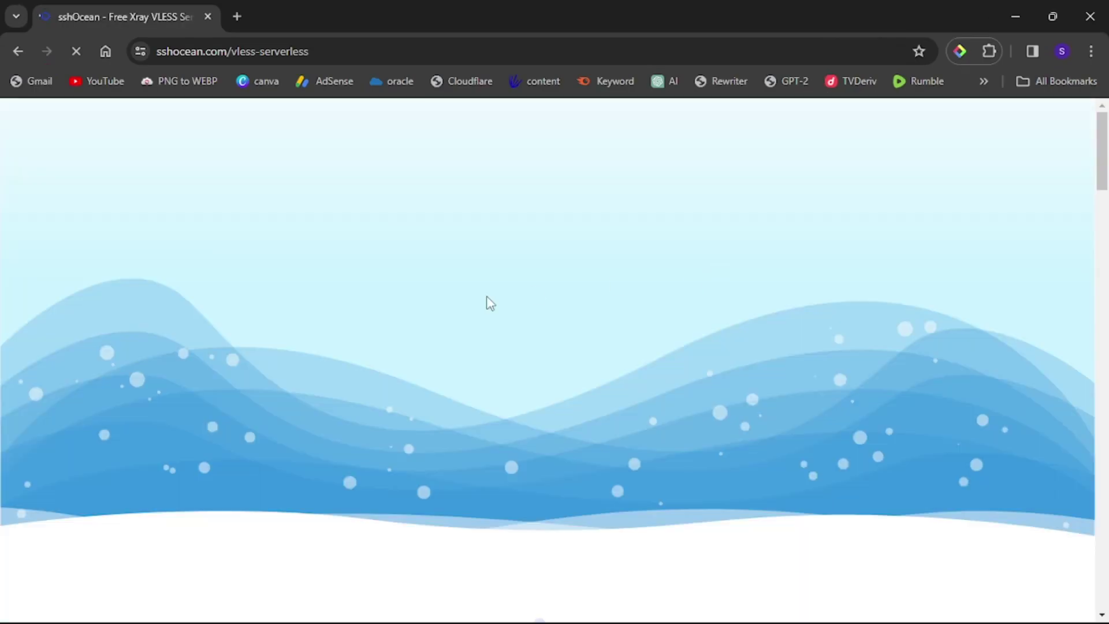
Close the ad-blocker notice, scroll to the country cards and open the Singapore server list
scroll(488, 301, "down", 15)
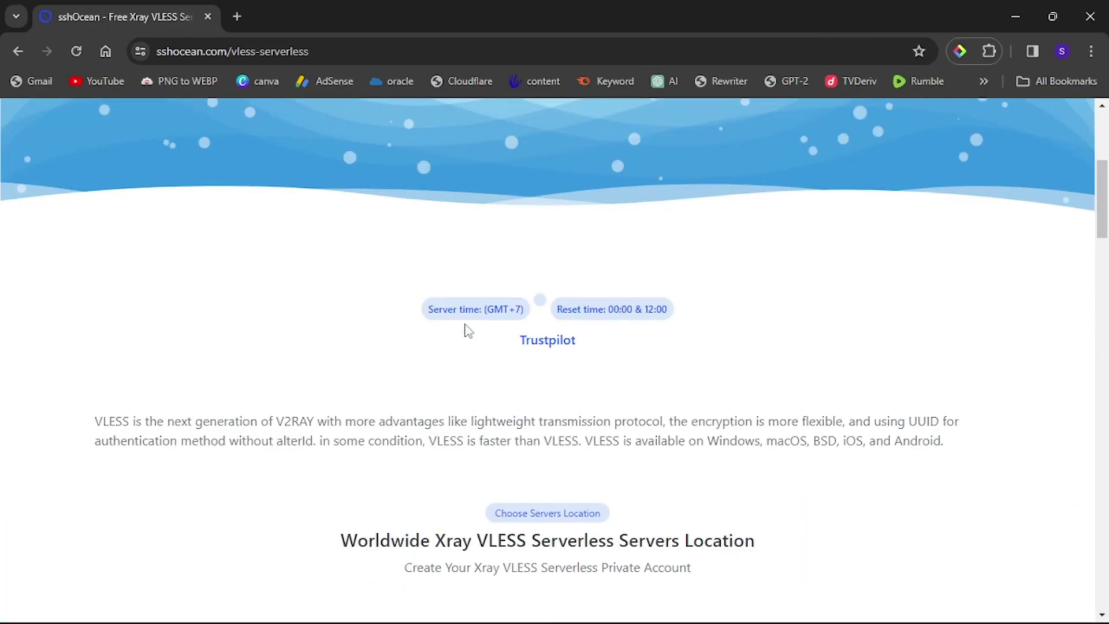
scroll(725, 319, "down", 3)
left_click(782, 256)
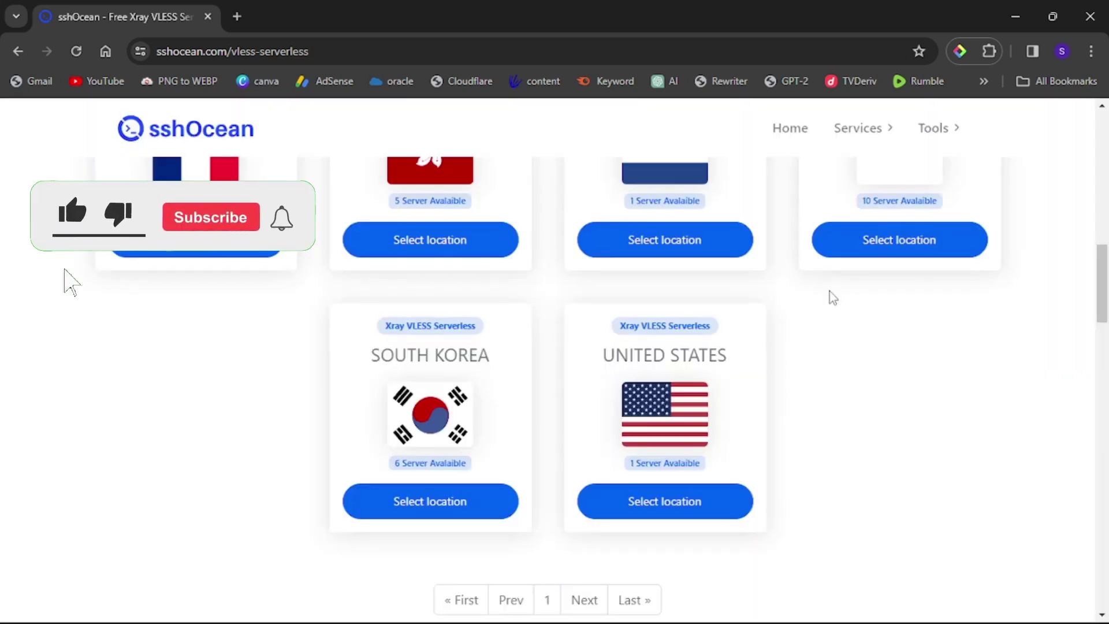
scroll(831, 300, "up", 4)
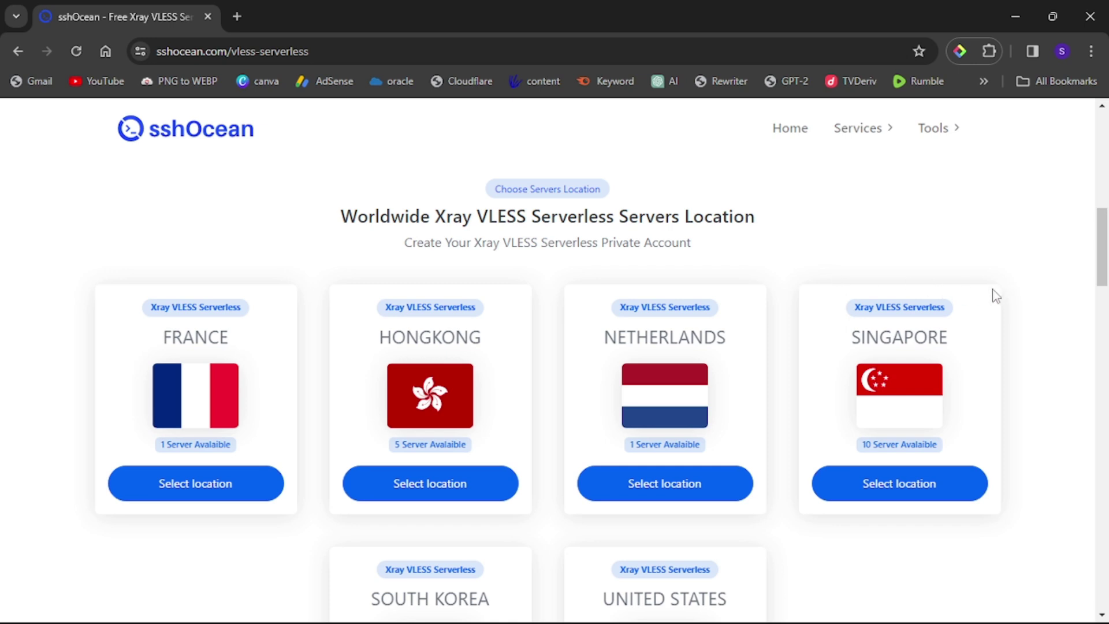
scroll(995, 295, "down", 3)
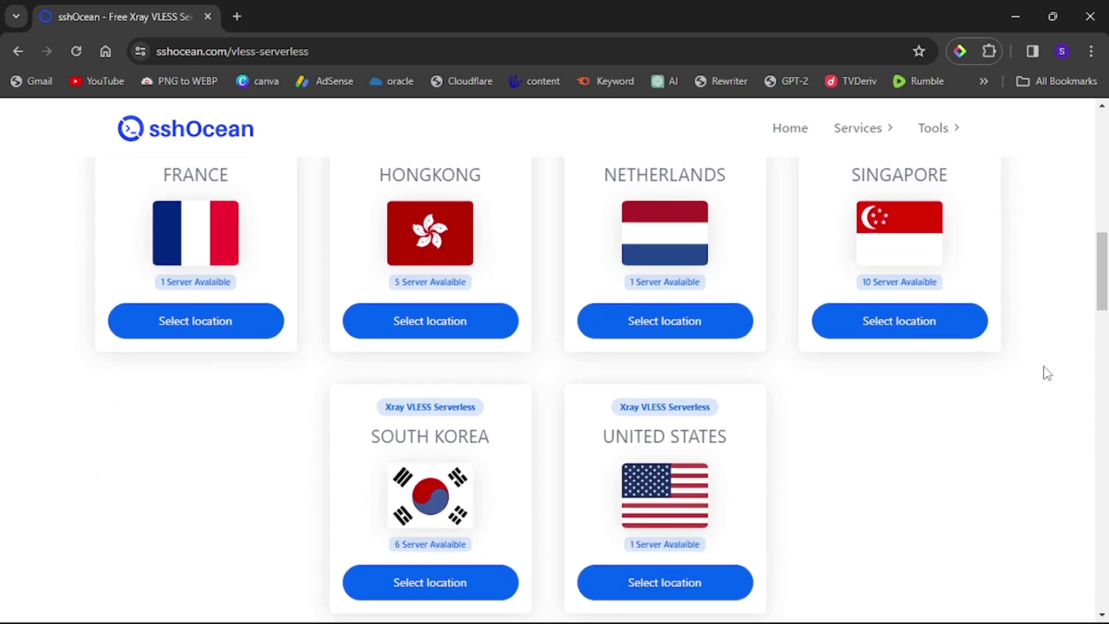
left_click(909, 335)
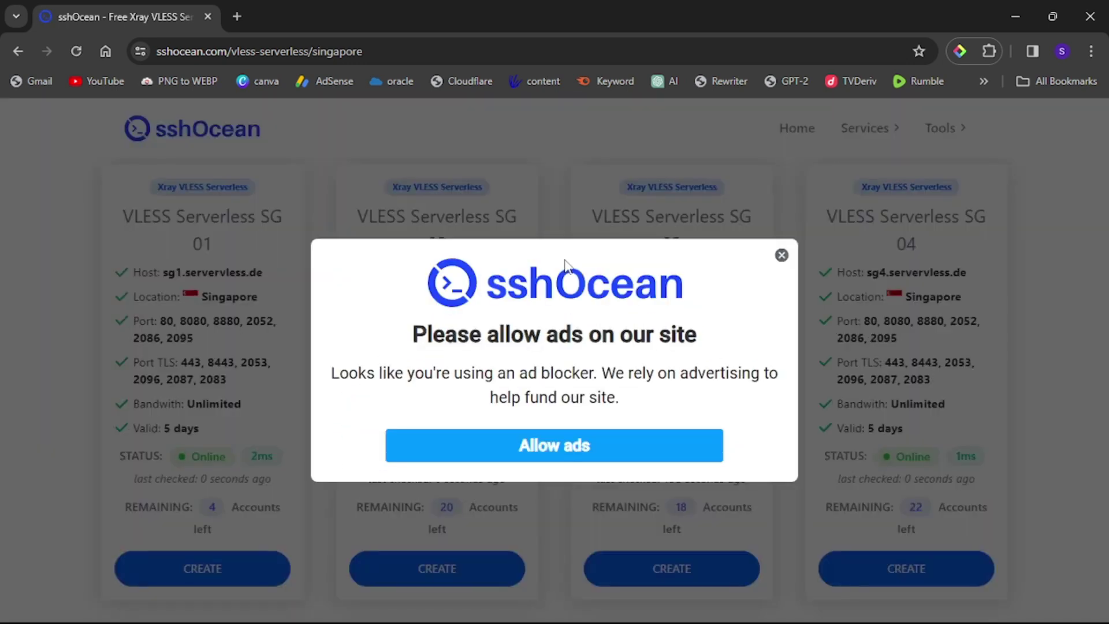
Close the ads notice and start creating an account on VLESS Serverless SG 02
left_click(783, 258)
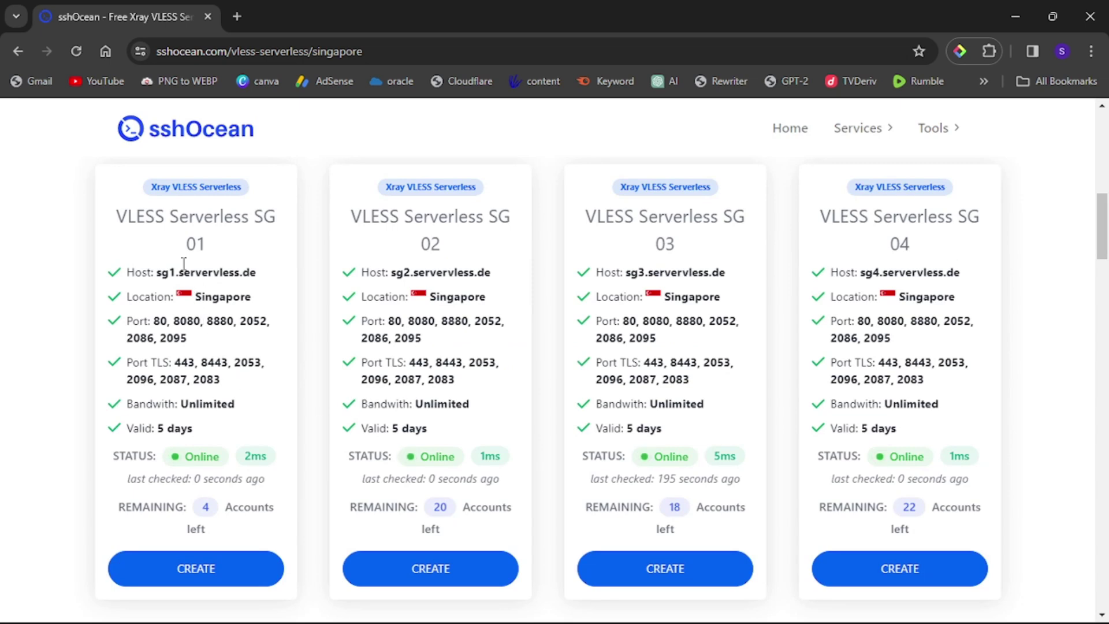
double_click(188, 458)
left_click(204, 503)
left_click(464, 563)
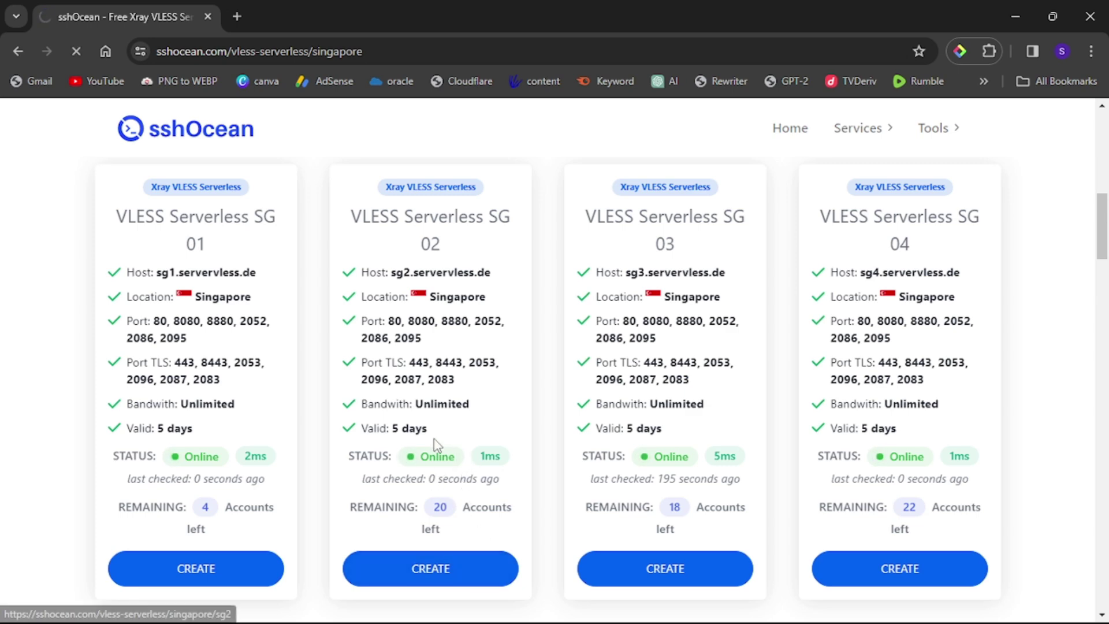
Scroll to the SG 02 Create Xray VLESS Serverless Account form
scroll(446, 334, "down", 10)
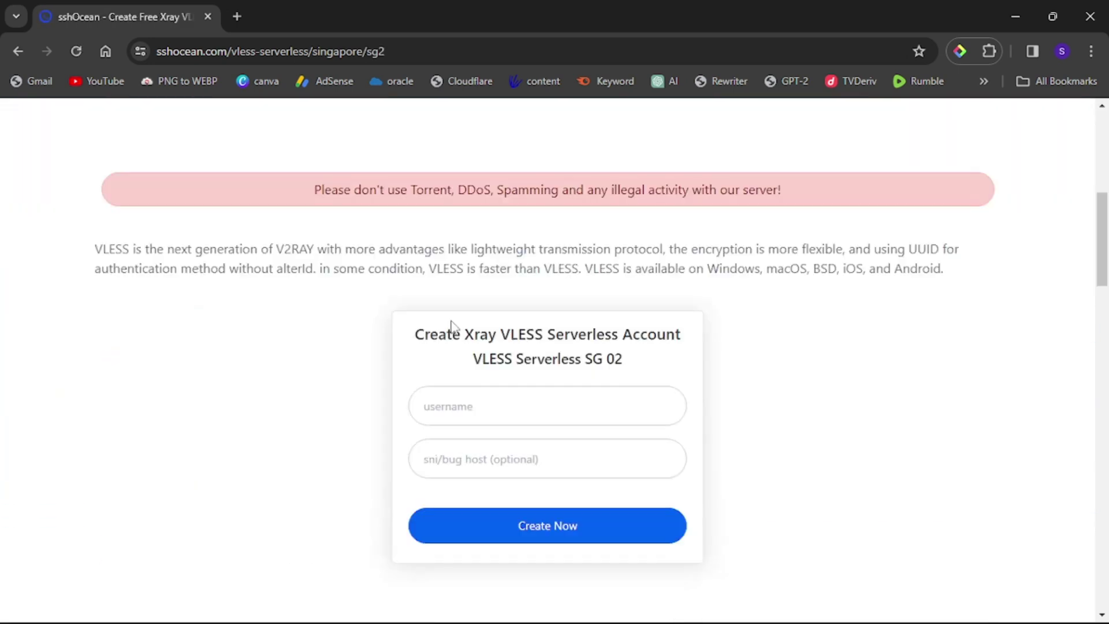
scroll(532, 314, "up", 3)
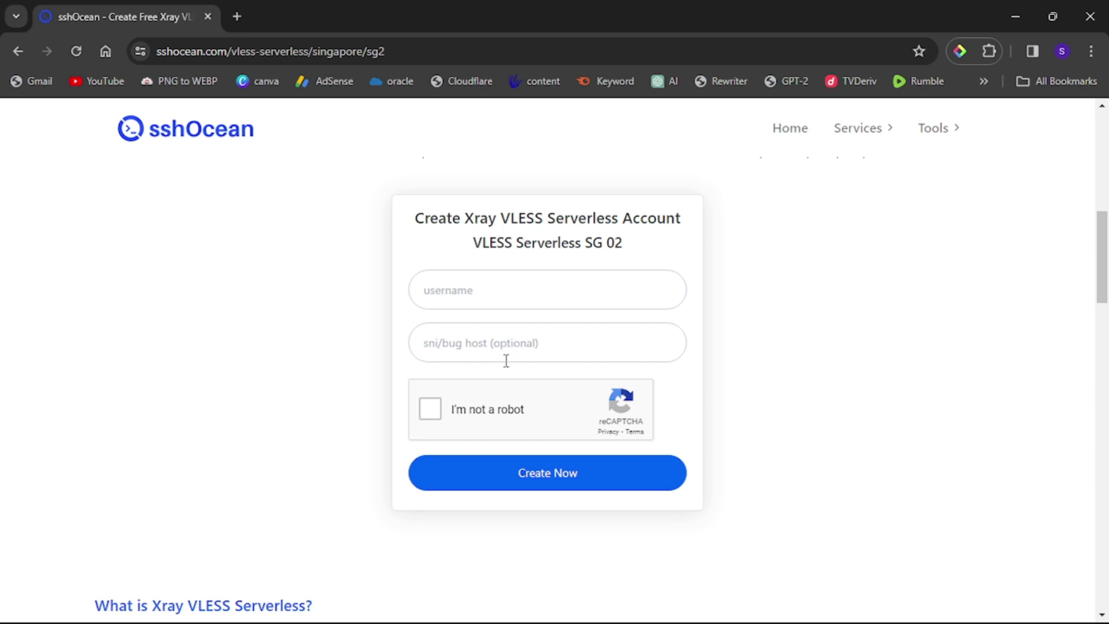
Google 'kofnet' in a new tab and open the SNI Bug Host Generator result
left_click(237, 17)
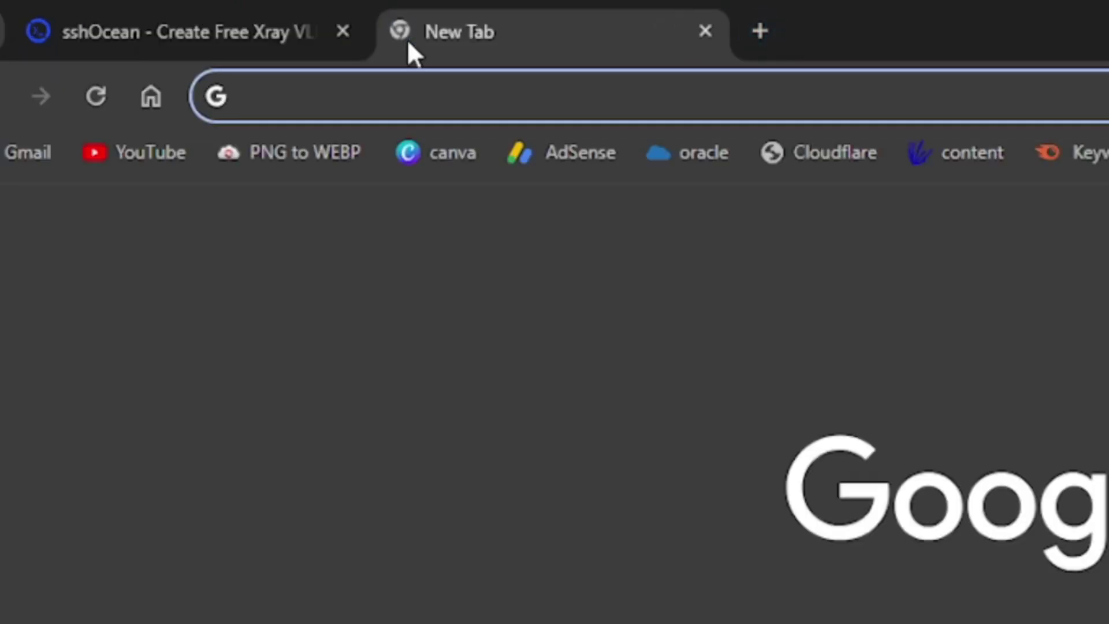
type("kfo")
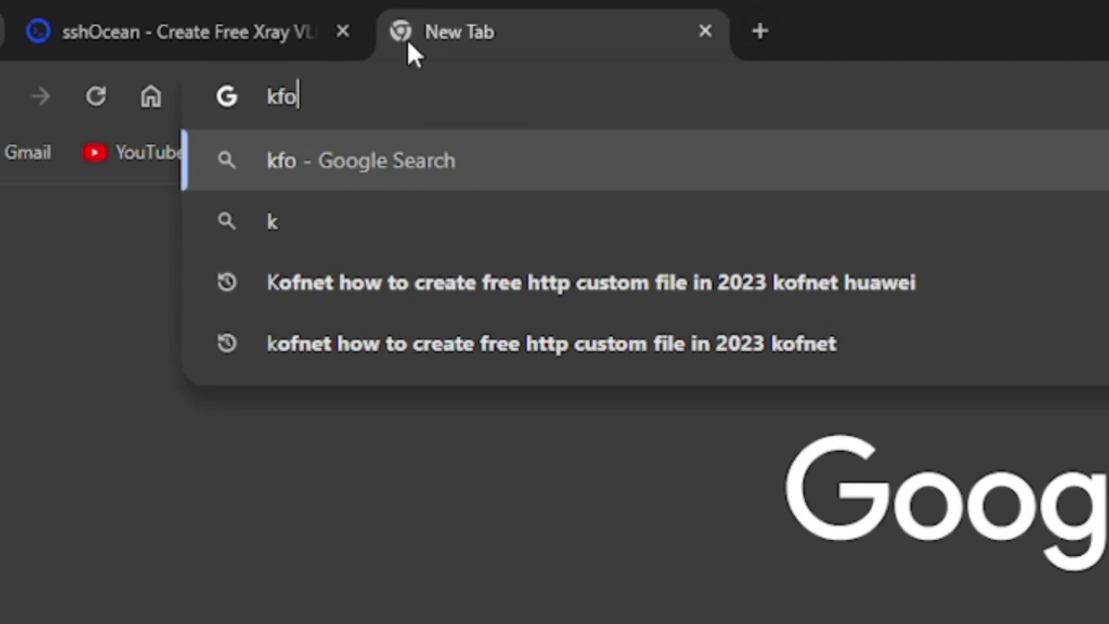
key("BackSpace")
key("BackSpace")
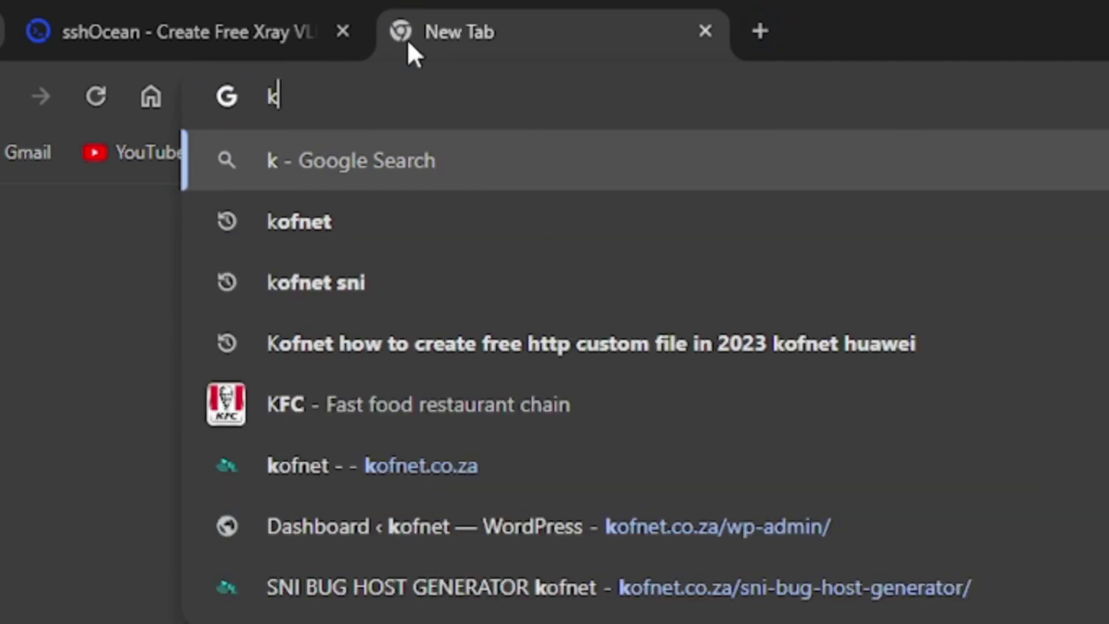
type("of")
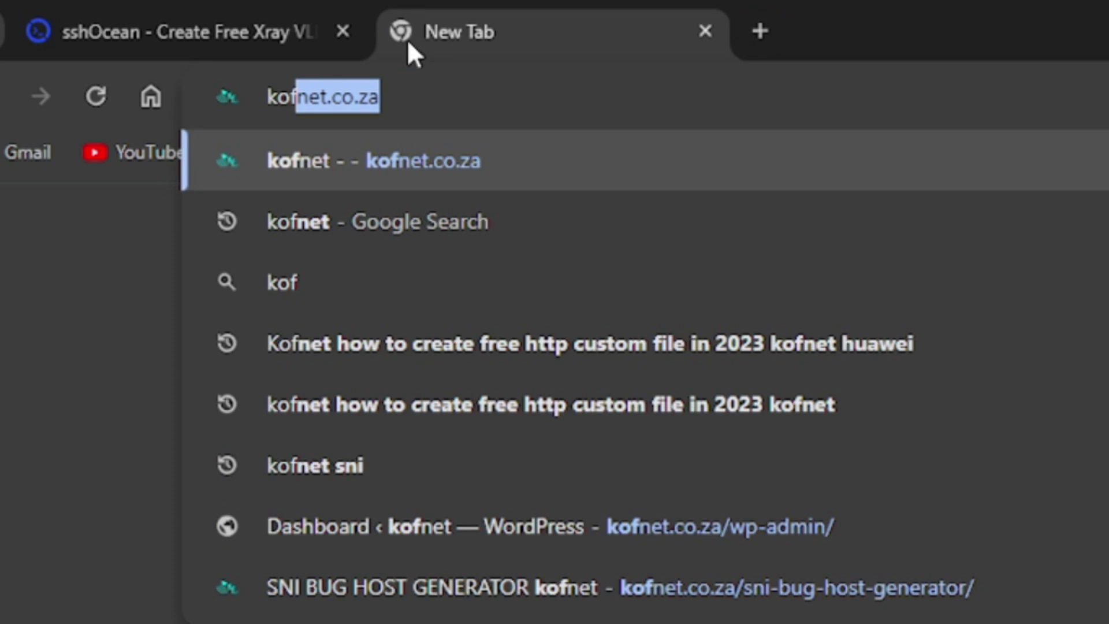
key("Right")
key("BackSpace")
key("BackSpace")
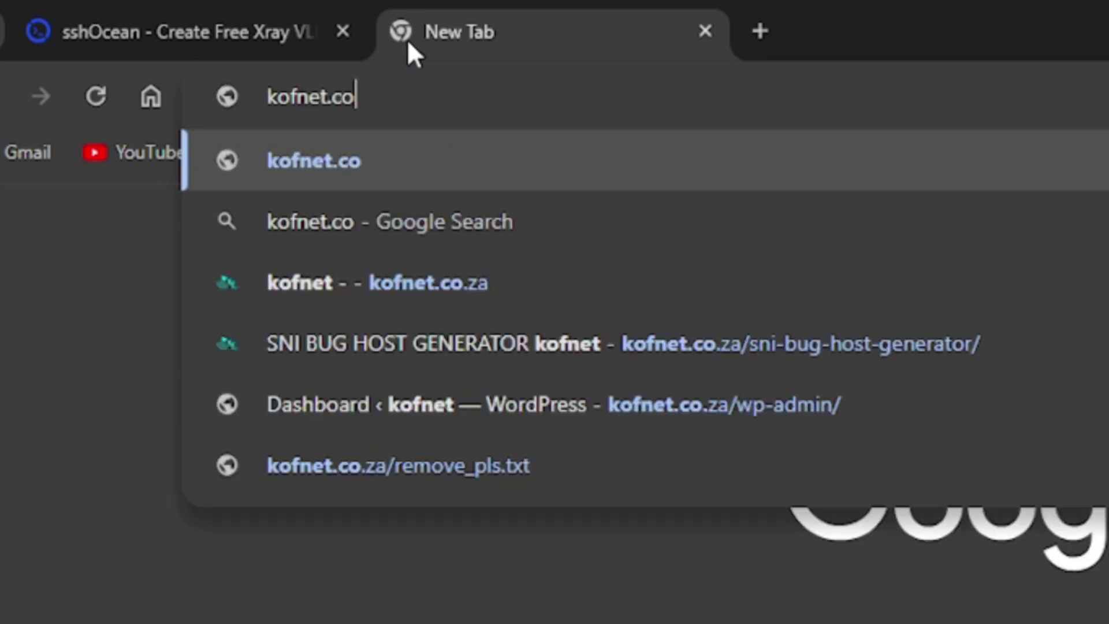
key("BackSpace")
key("BackSpace")
key("BackSpace")
key("Return")
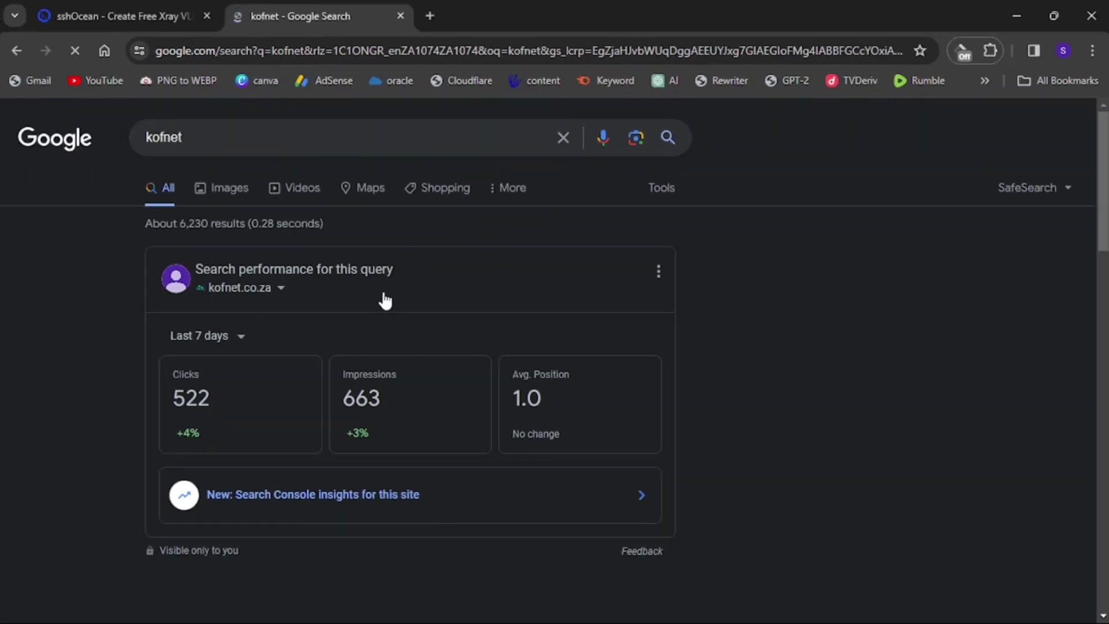
scroll(566, 461, "down", 5)
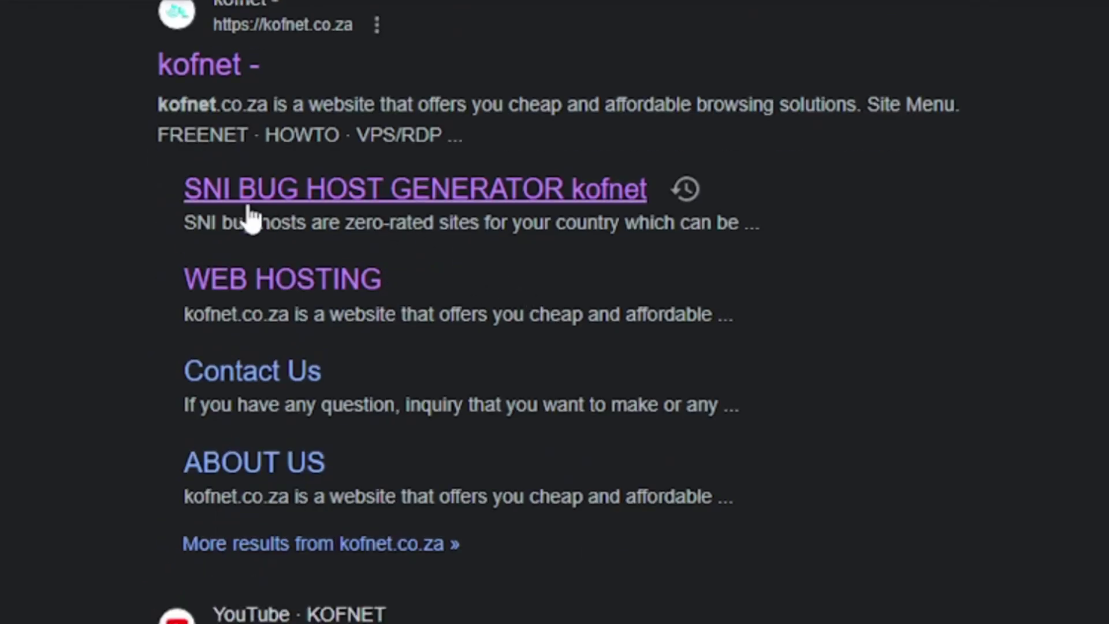
left_click(526, 190)
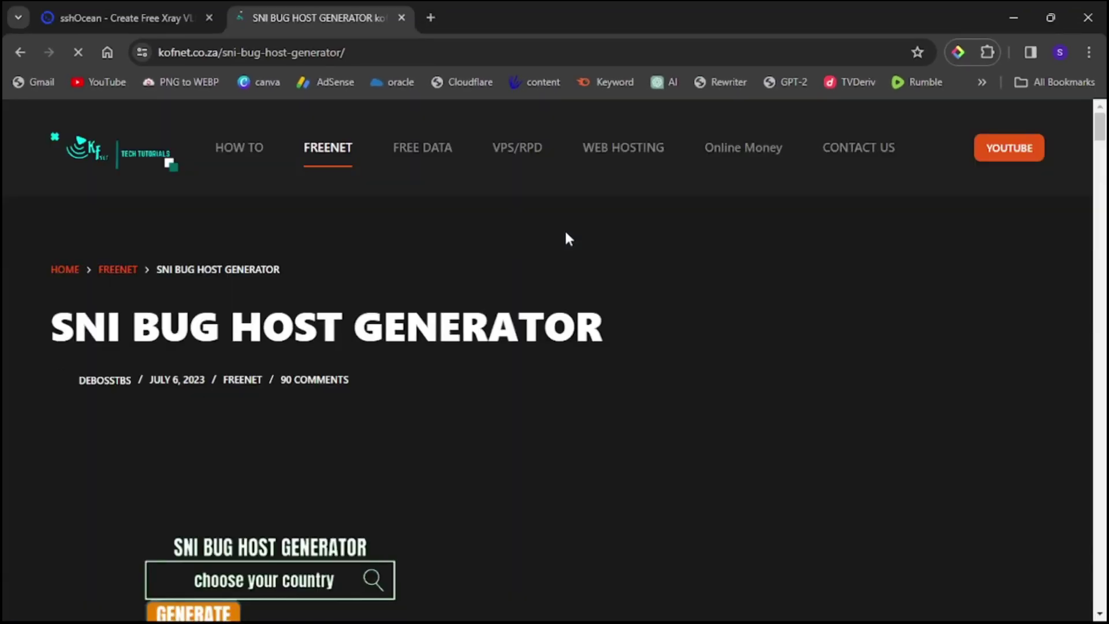
Choose South Africa as the country and generate its SNI bug hosts
scroll(566, 234, "down", 10)
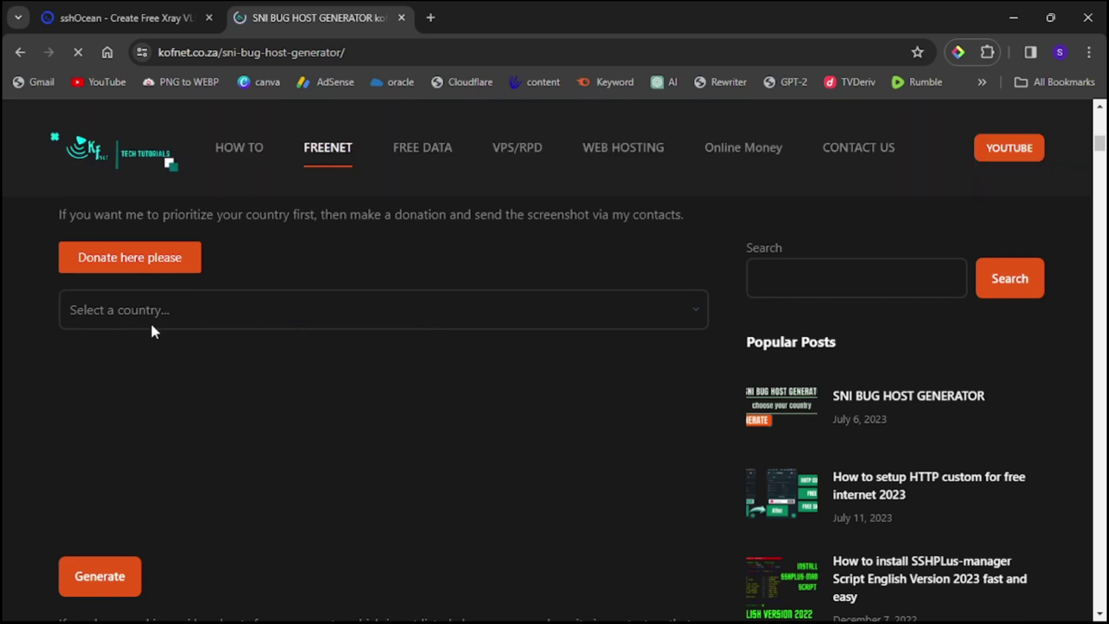
left_click(145, 312)
scroll(210, 404, "down", 20)
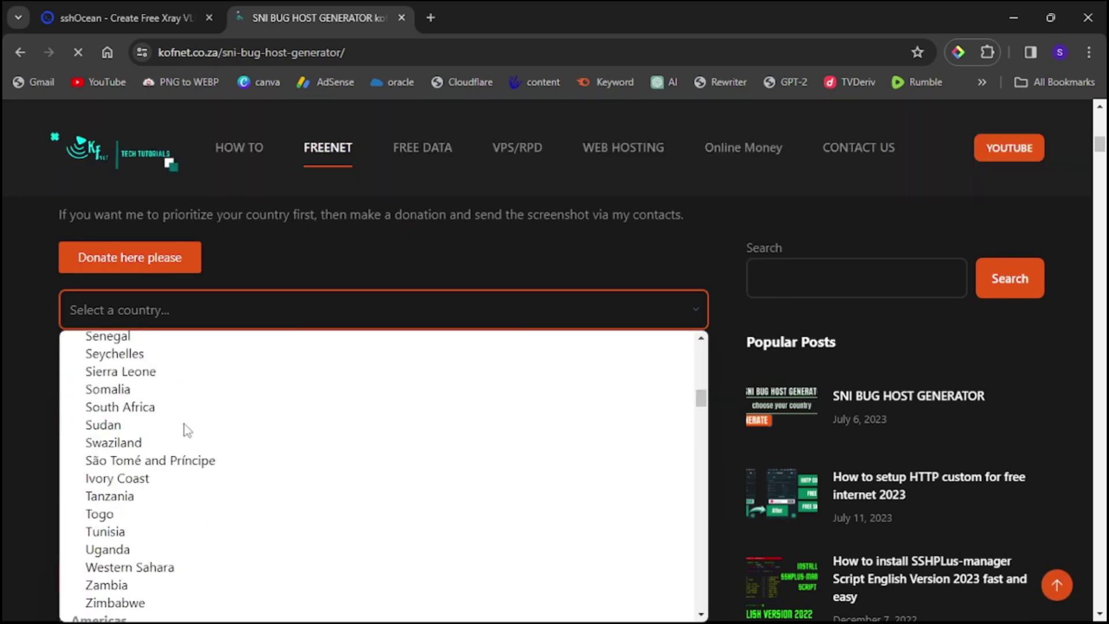
scroll(242, 436, "down", 3)
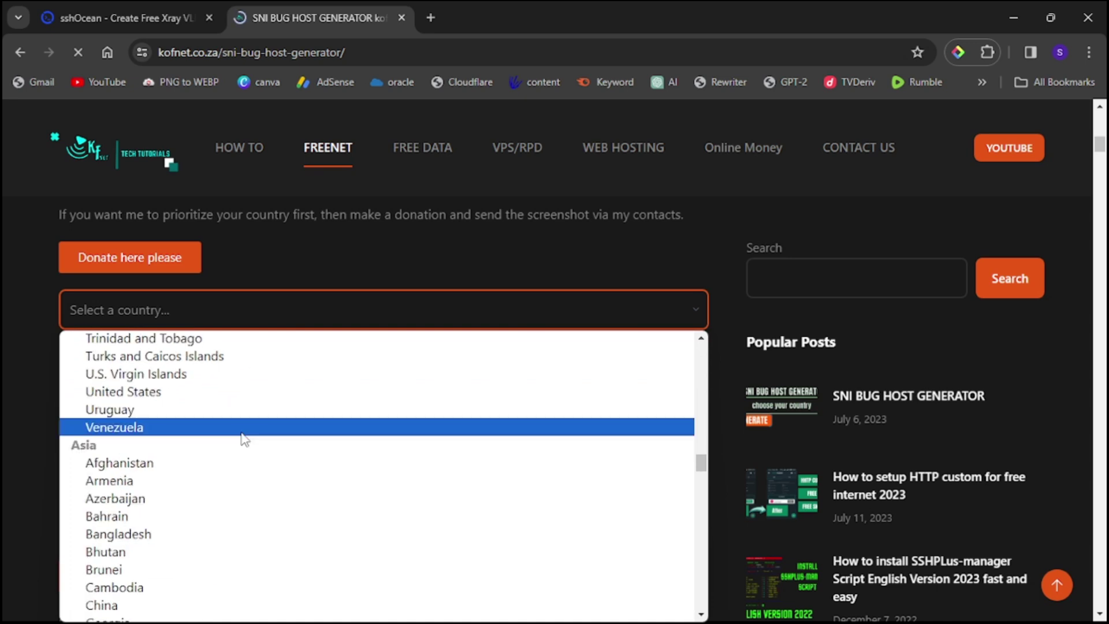
scroll(241, 436, "up", 6)
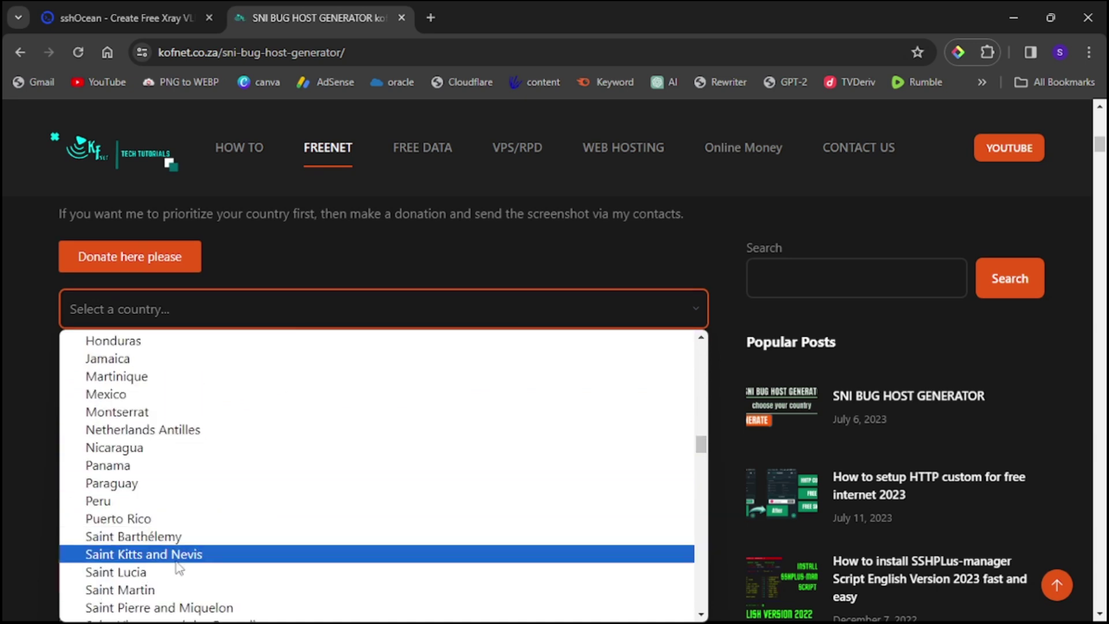
scroll(179, 557, "down", 5)
scroll(185, 473, "up", 12)
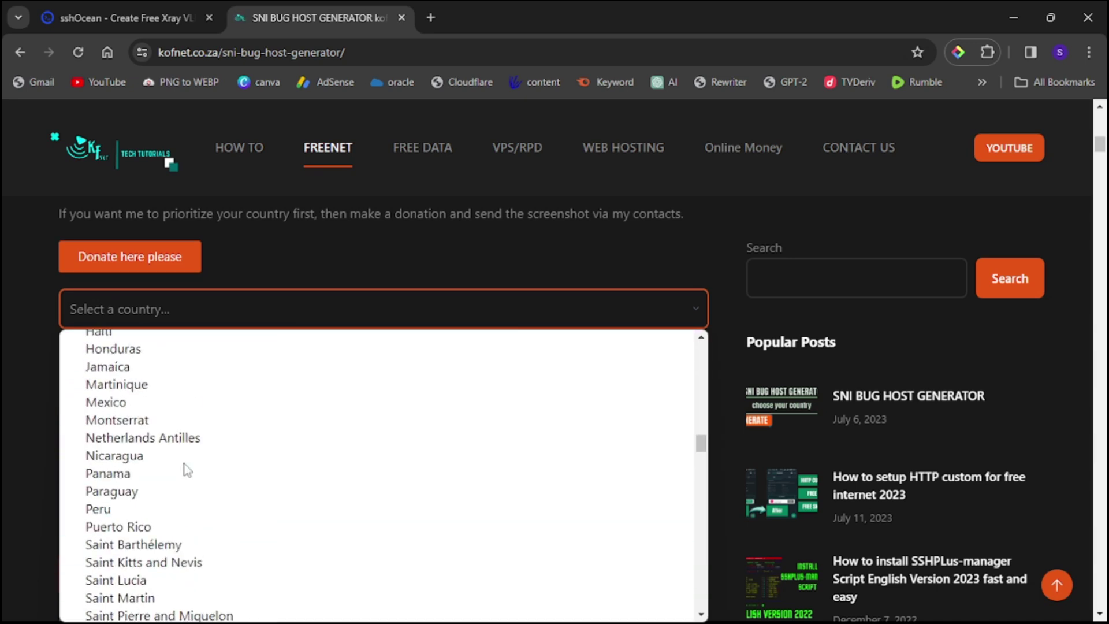
scroll(186, 469, "up", 9)
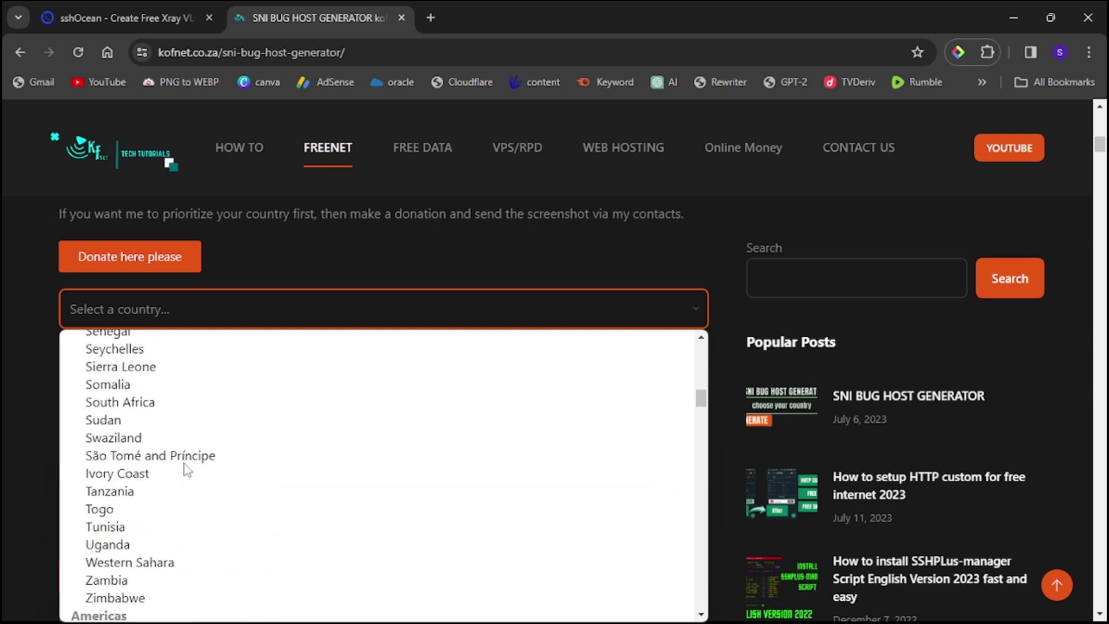
left_click(173, 402)
scroll(274, 414, "down", 1)
scroll(283, 403, "down", 3)
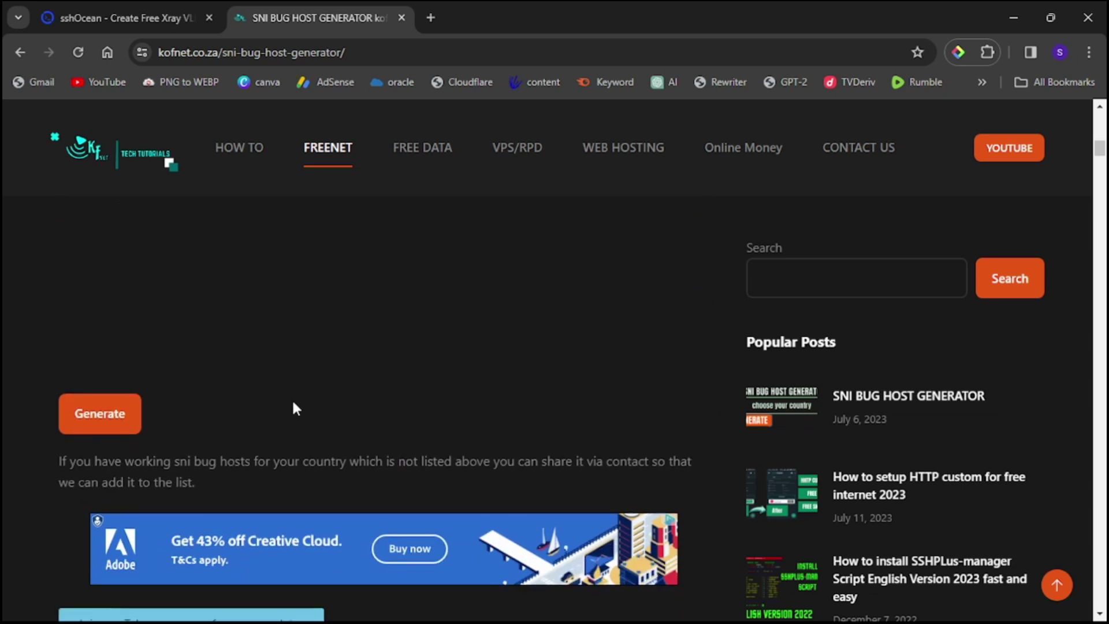
scroll(292, 398, "down", 2)
scroll(297, 403, "down", 1)
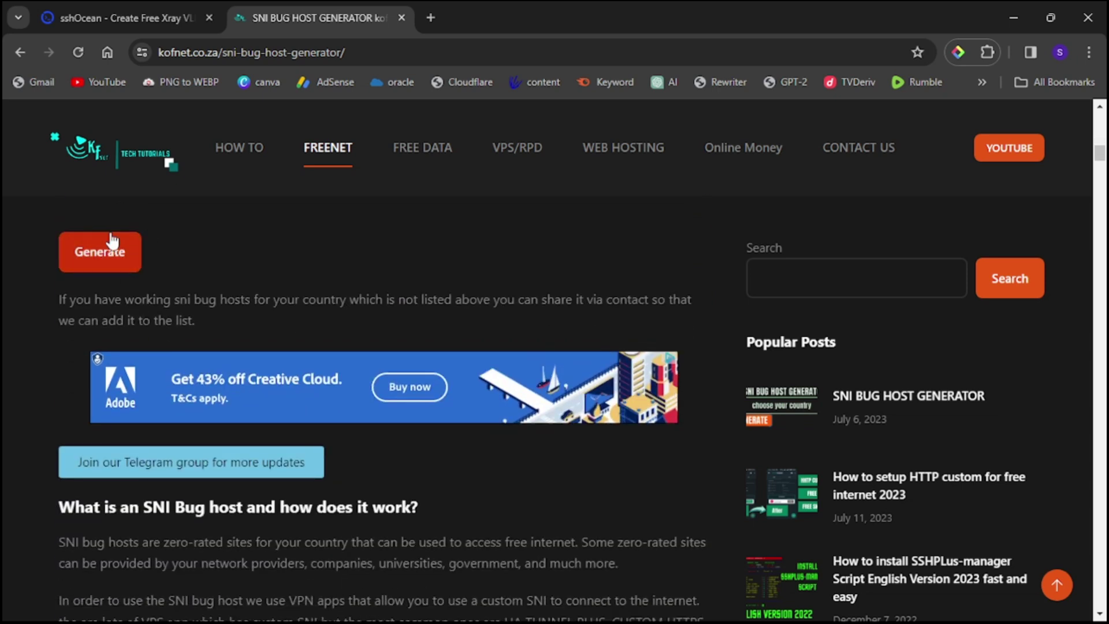
left_click(113, 255)
Select the onlinecms.mtn.co.za host in the list and copy it
scroll(502, 255, "down", 2)
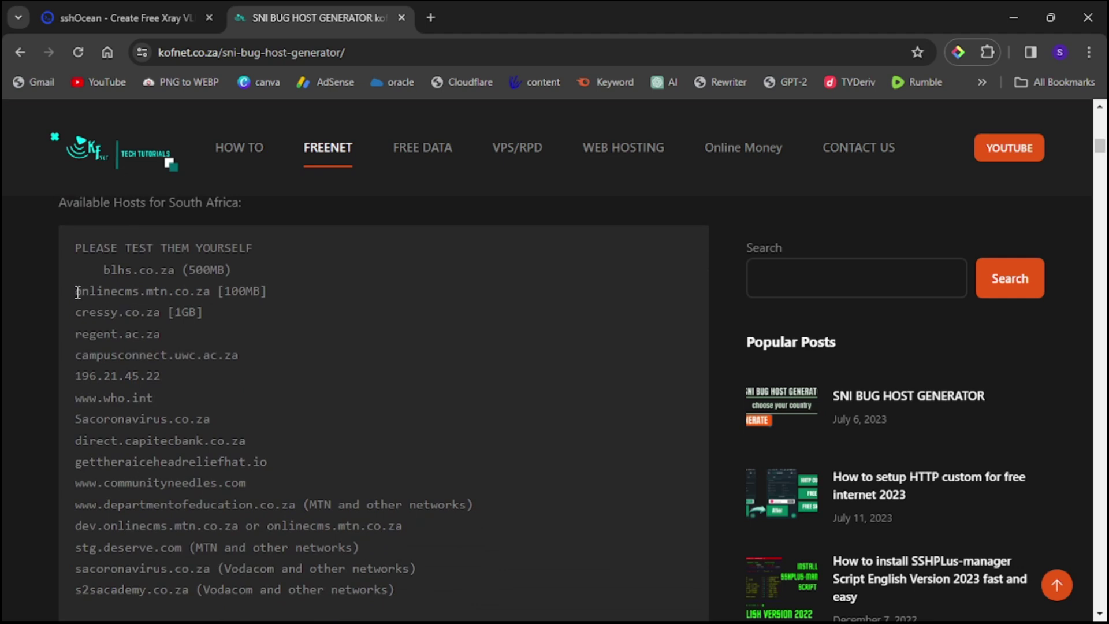
left_click_drag(77, 292, 213, 289)
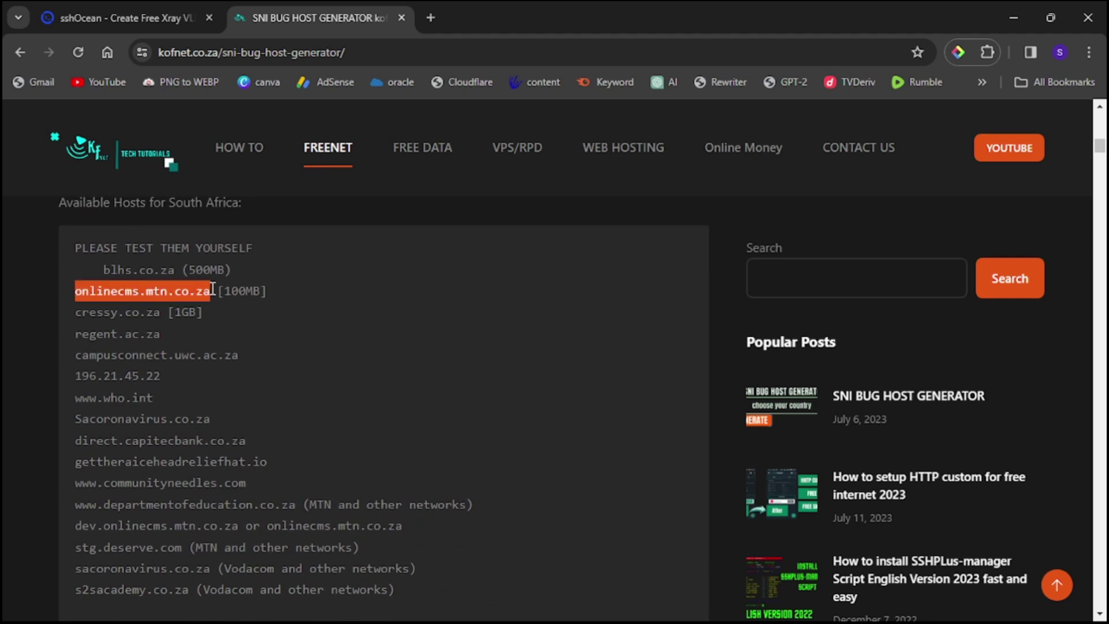
right_click(189, 288)
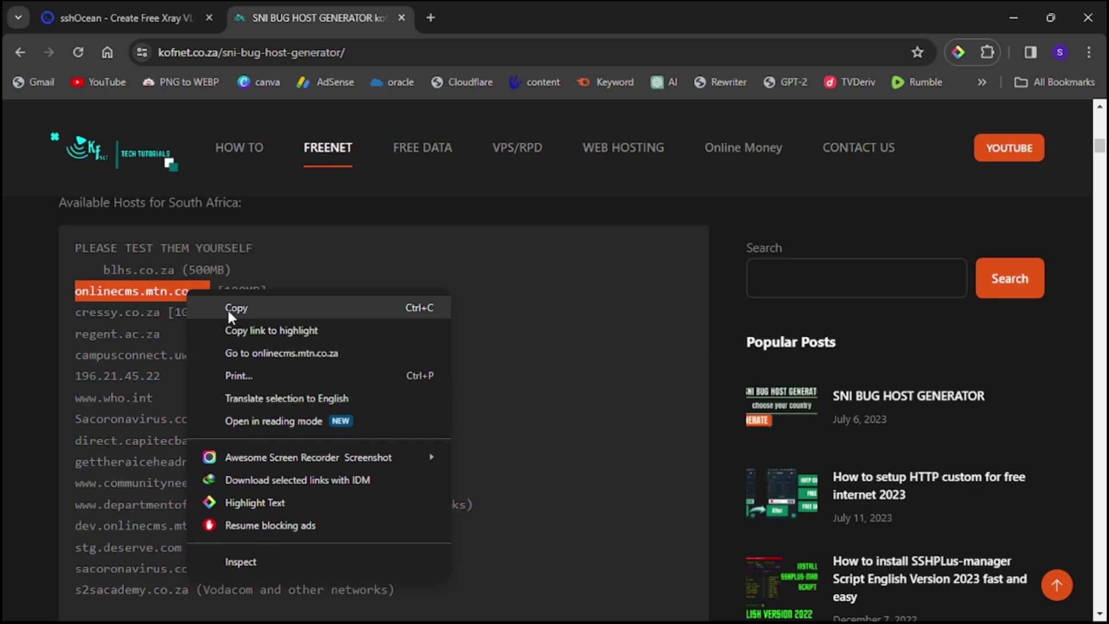
left_click(227, 307)
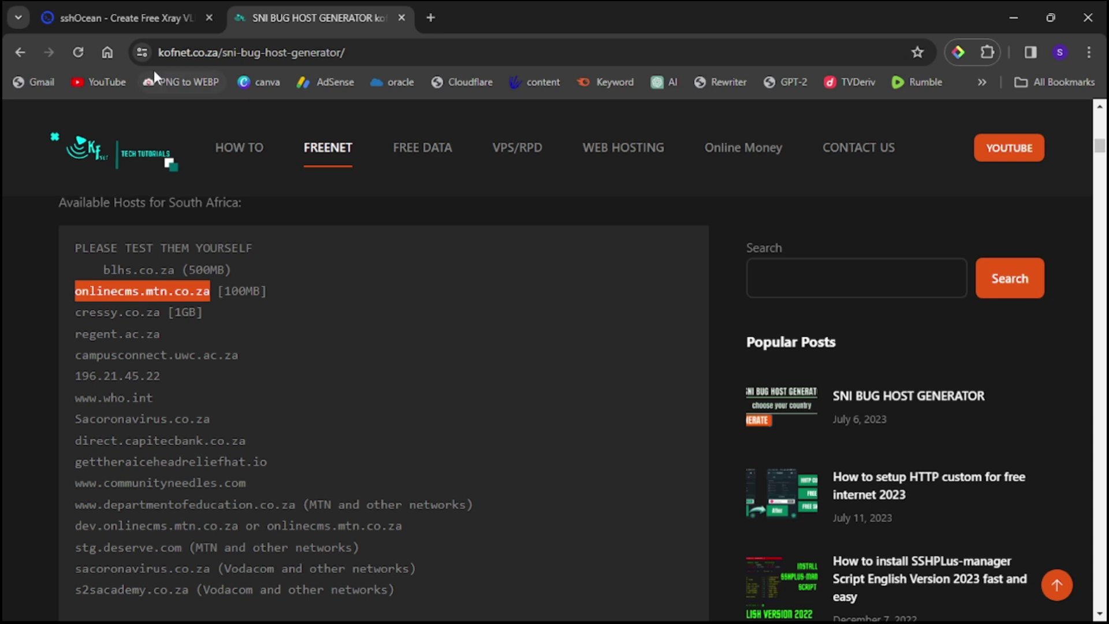
Create the SG 02 account with a username and onlinecms.mtn.co.za as bug host, passing reCAPTCHA
left_click(155, 22)
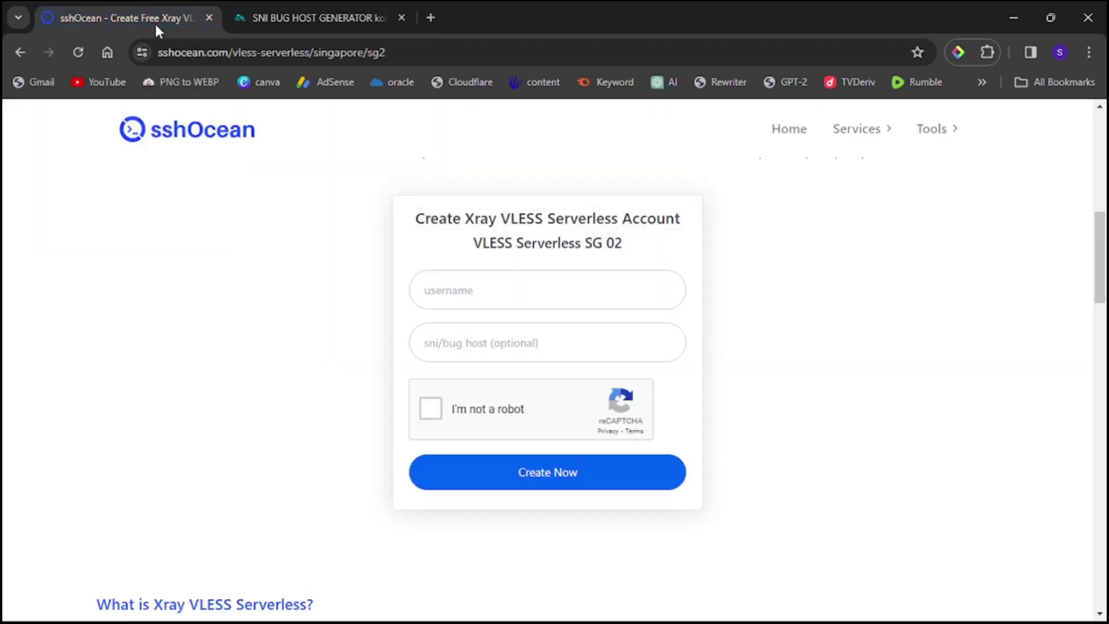
left_click(503, 286)
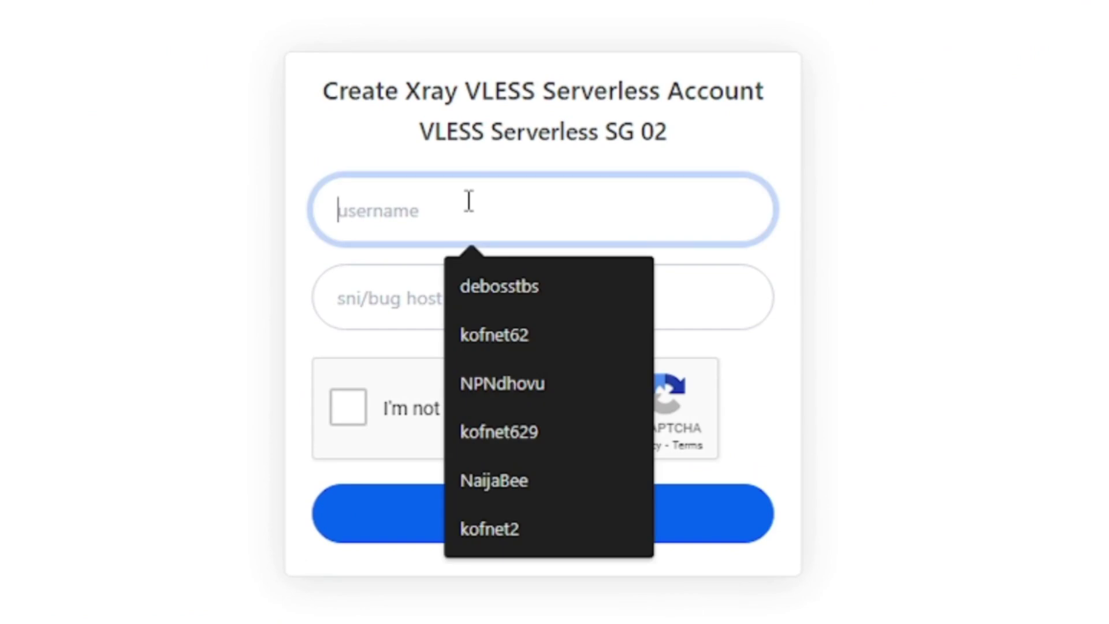
left_click(537, 286)
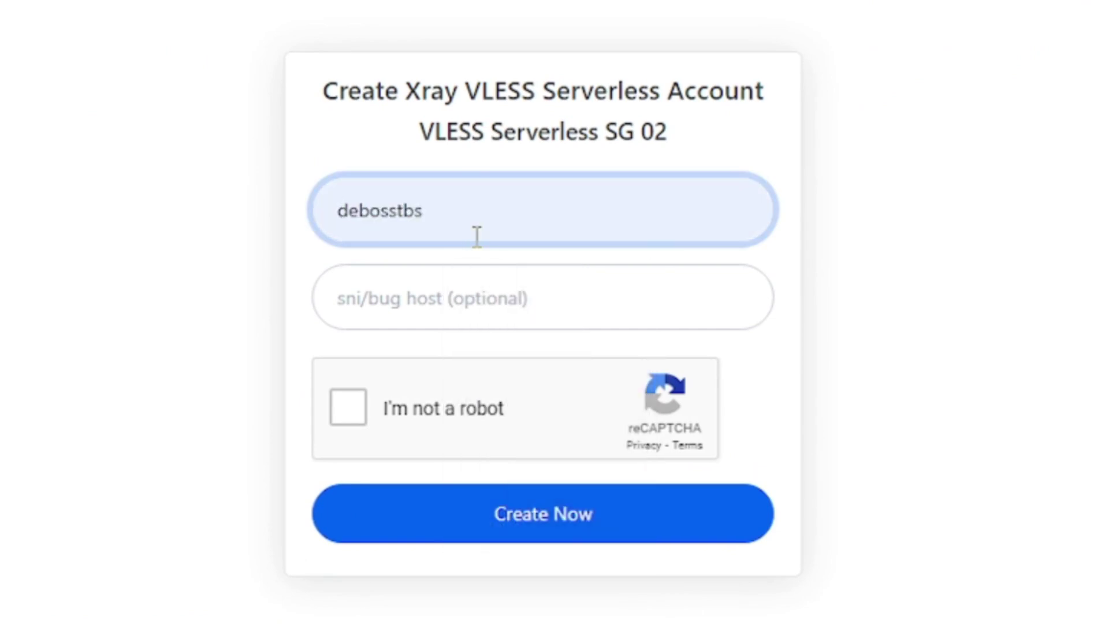
type("123")
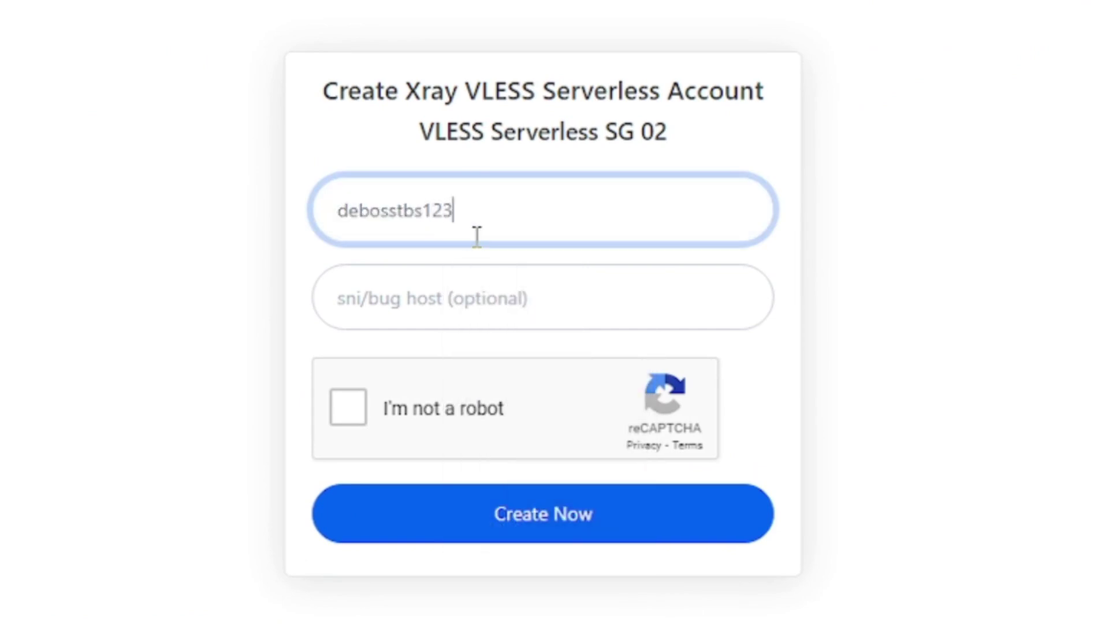
left_click(497, 306)
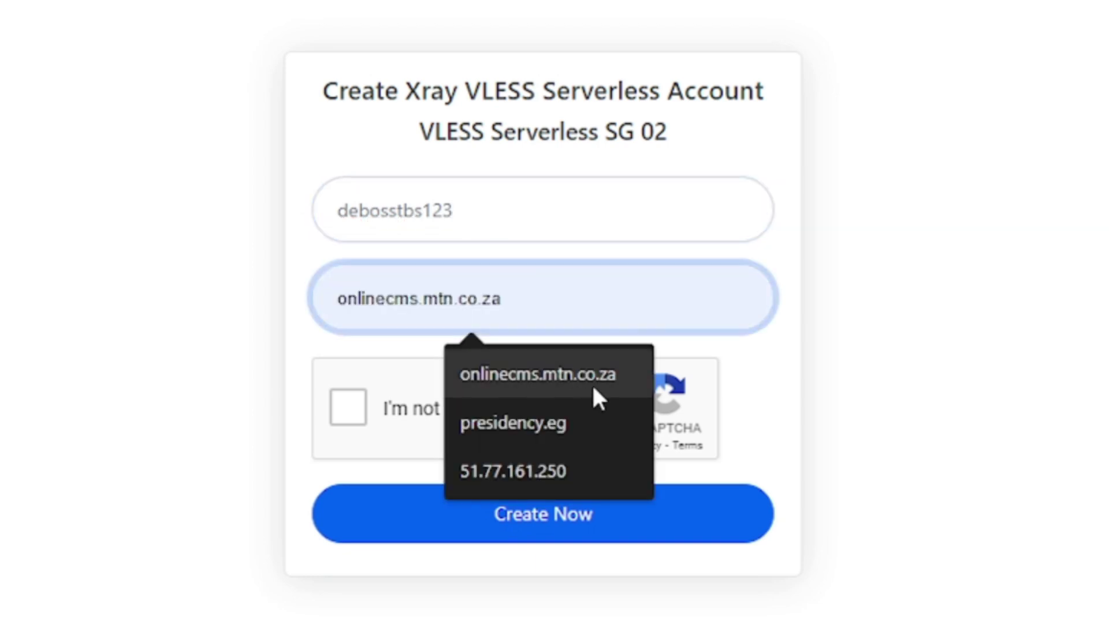
left_click(570, 375)
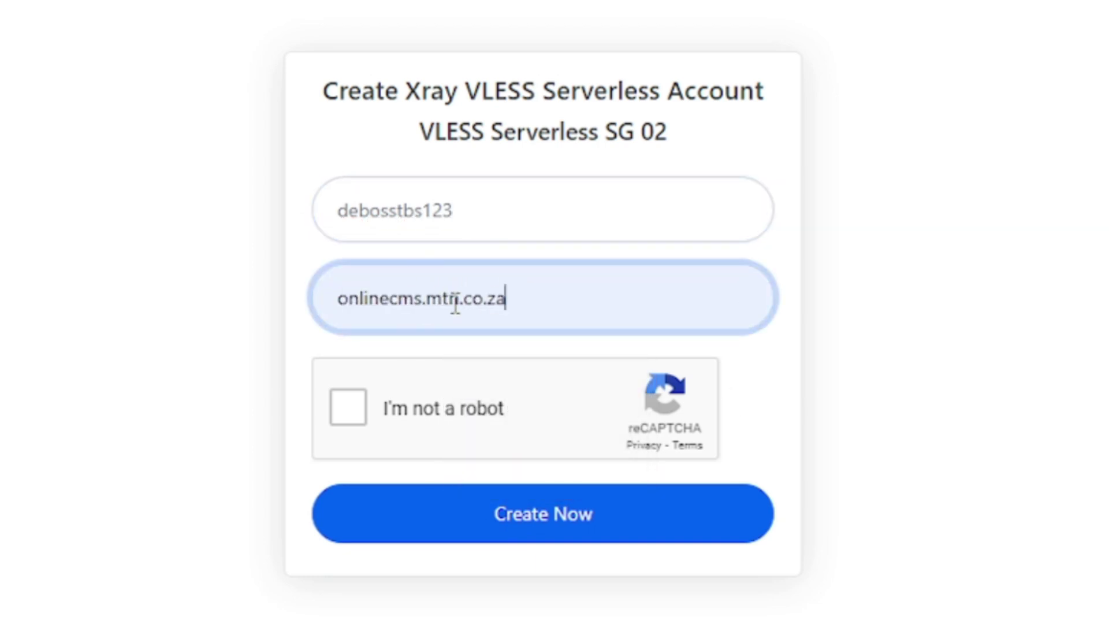
left_click(361, 412)
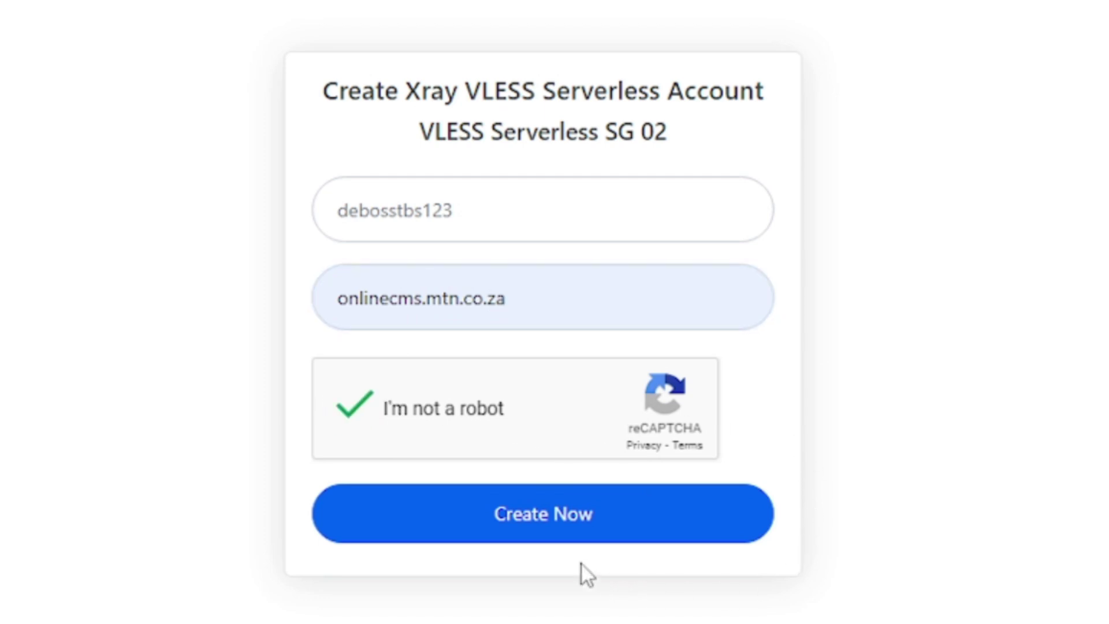
left_click(584, 514)
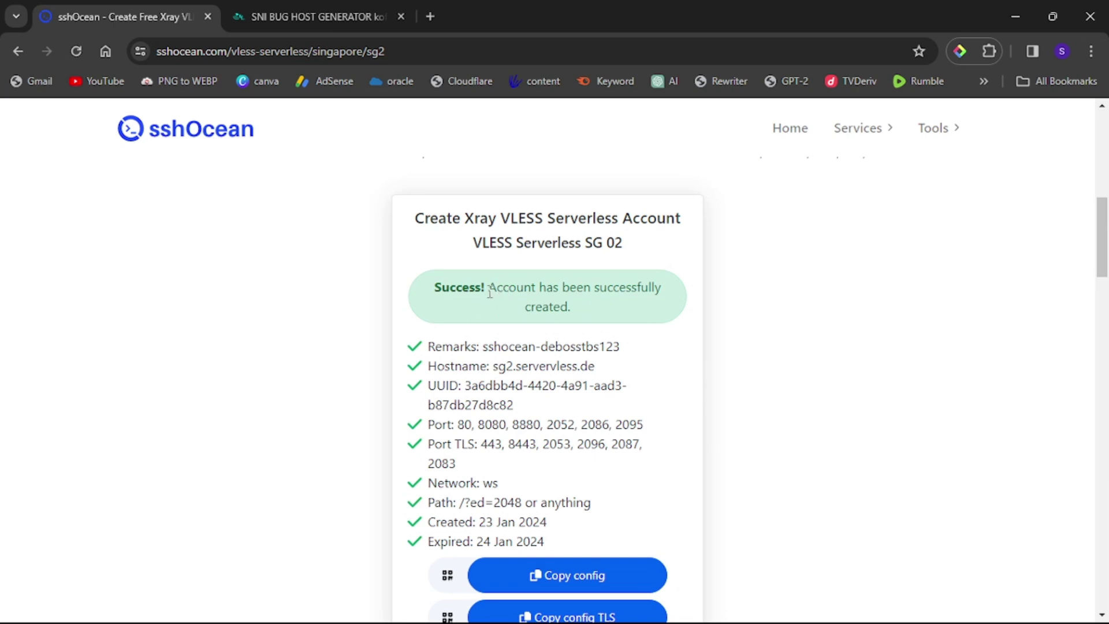
Scroll past the SG 02 account details and copy the TLS config link
mouse_move(490, 287)
left_mouse_down()
mouse_move(641, 288)
mouse_move(605, 306)
left_mouse_up()
left_click(664, 367)
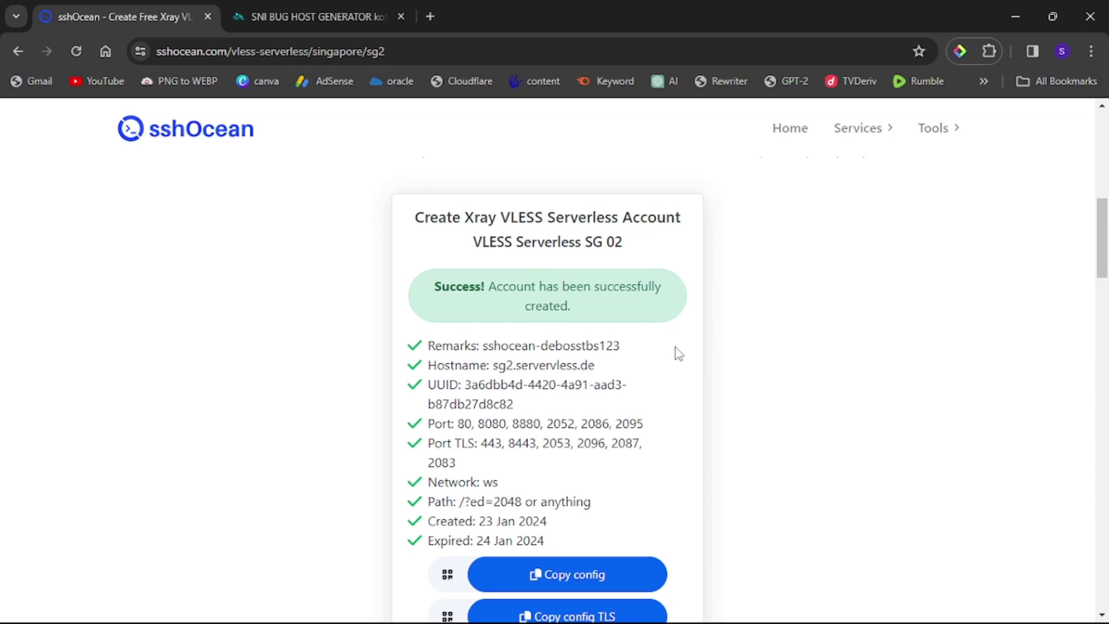
scroll(675, 349, "down", 1)
left_click_drag(428, 265, 614, 433)
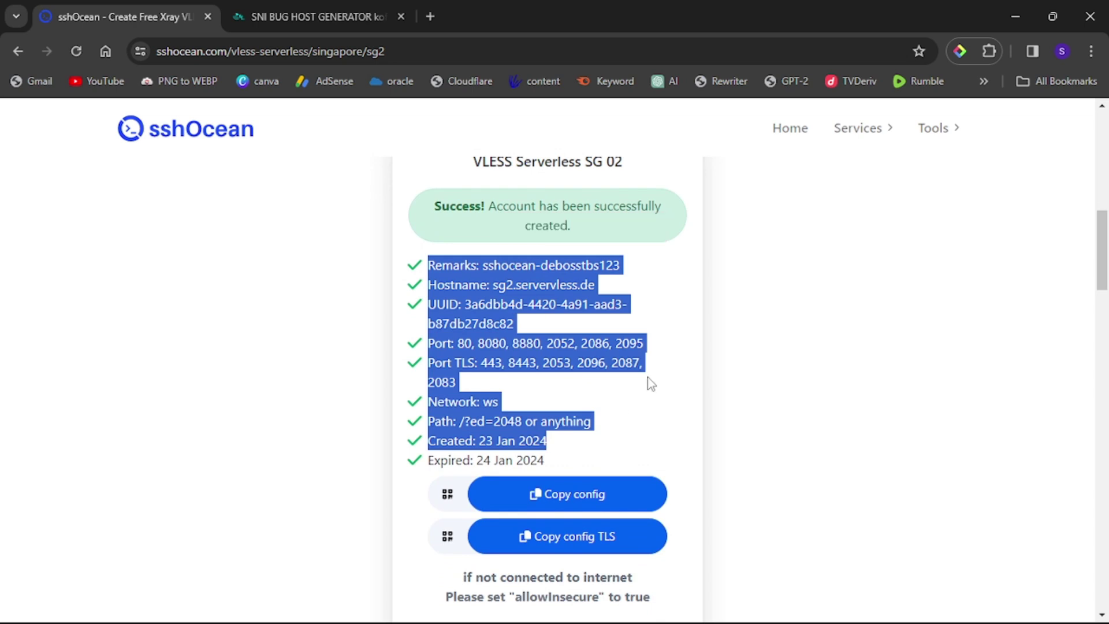
left_click(625, 381)
scroll(626, 382, "down", 2)
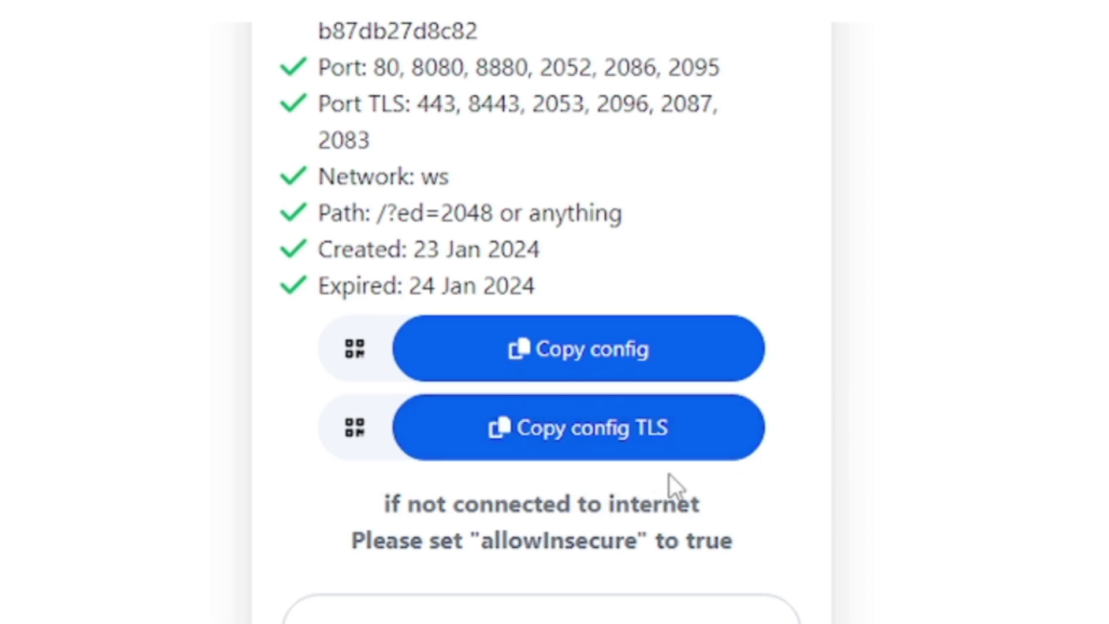
left_click(607, 453)
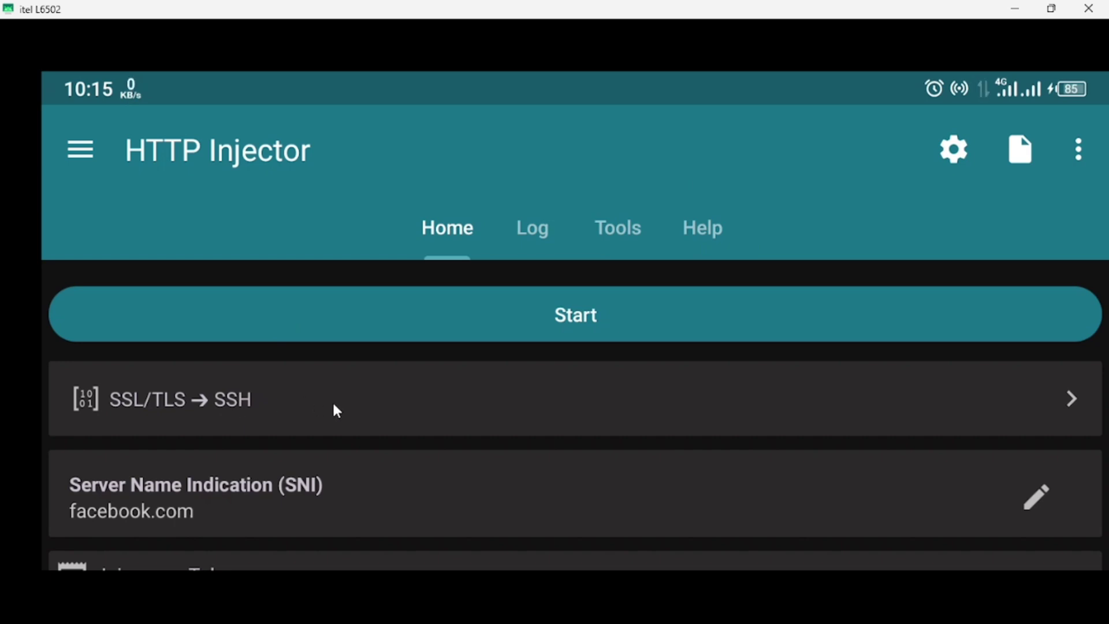
Open HTTP Injector's Tunnel Type screen from the SSL/TLS → SSH row
left_click(1072, 397)
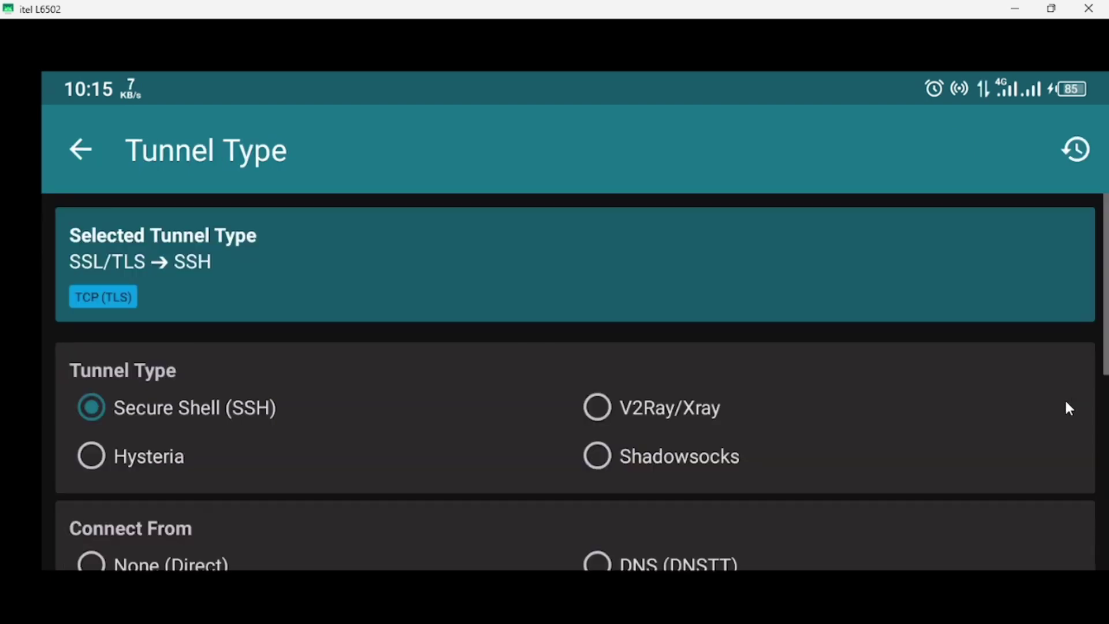
Choose V2Ray/Xray instead of SSH as HTTP Injector's tunnel type and save it
left_click(609, 411)
scroll(924, 241, "down", 2)
scroll(771, 435, "up", 2)
scroll(734, 388, "down", 5)
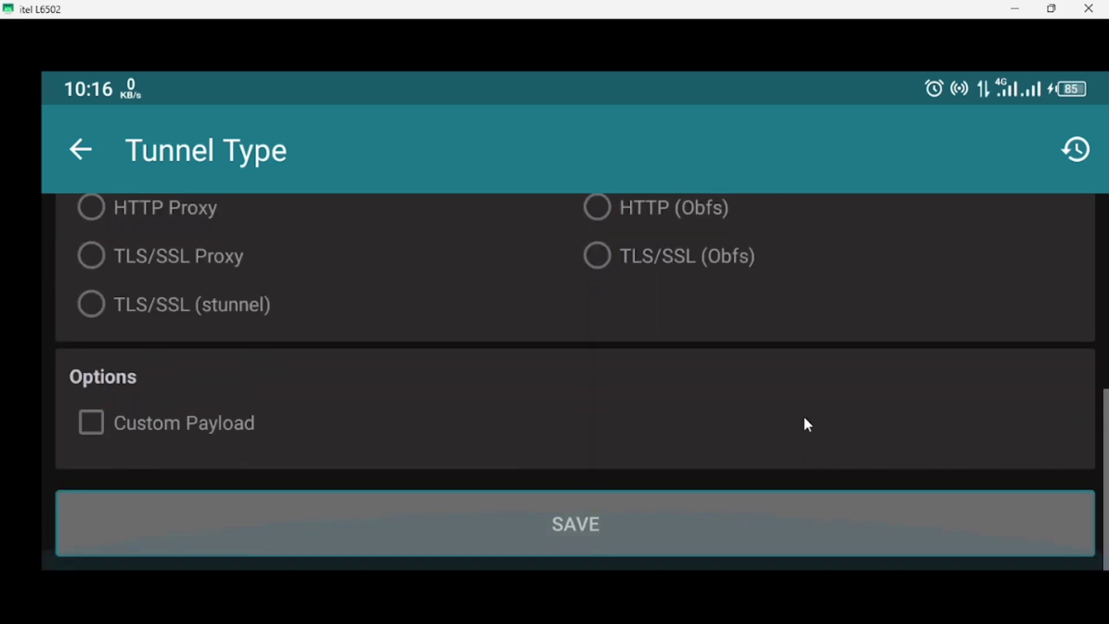
left_click(624, 531)
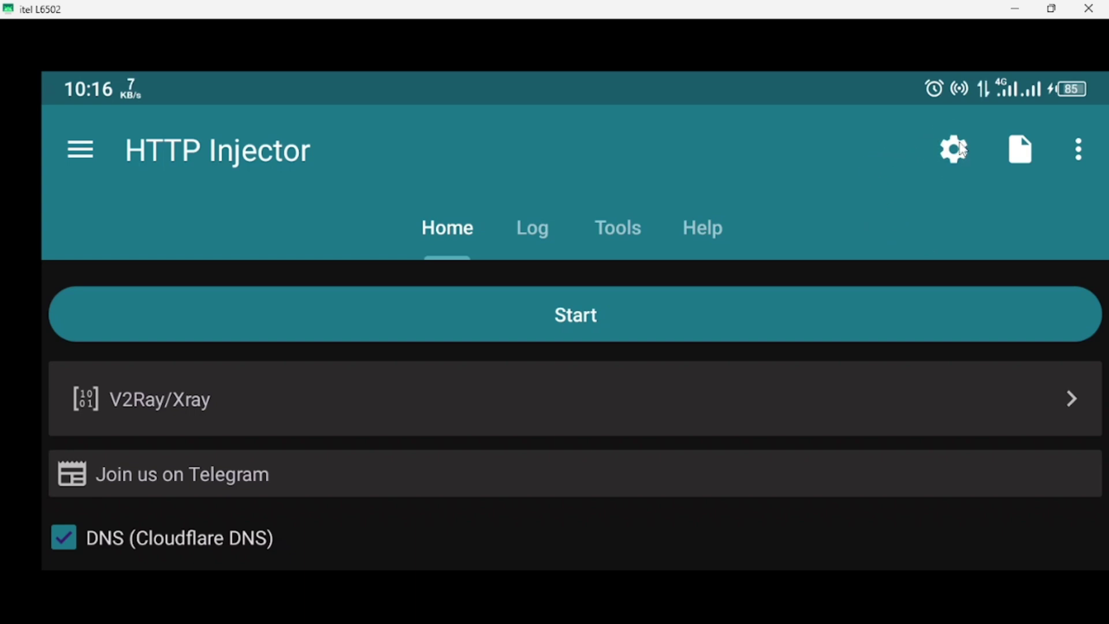
left_click(956, 150)
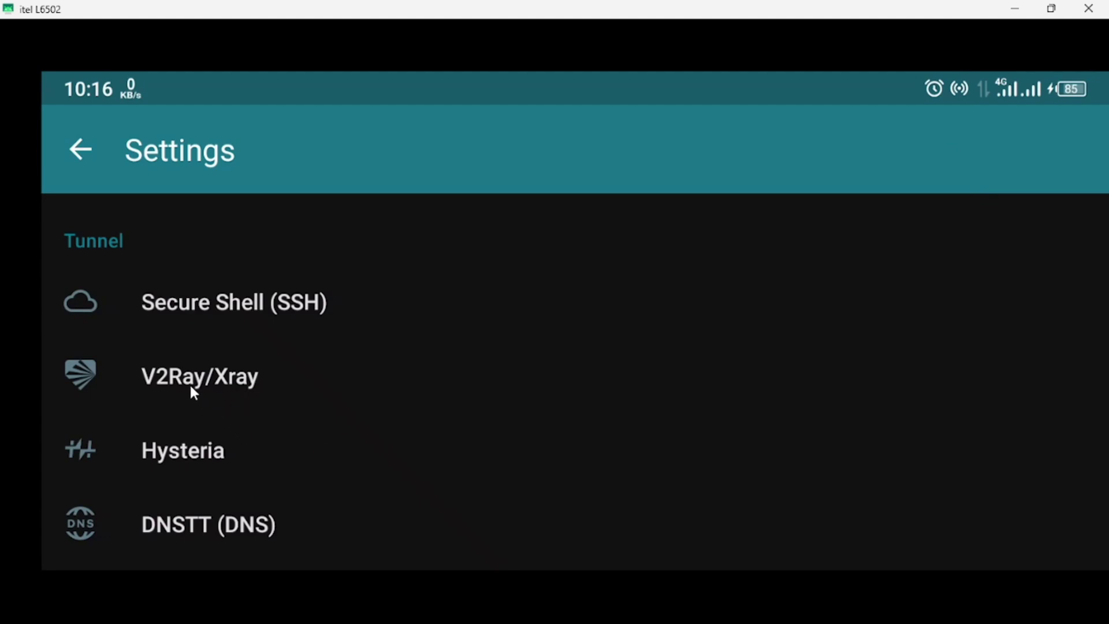
Paste the copied VLESS config into the V2Ray/Xray settings, loading host onlinecms.mtn.co.za on port 443
left_click(238, 384)
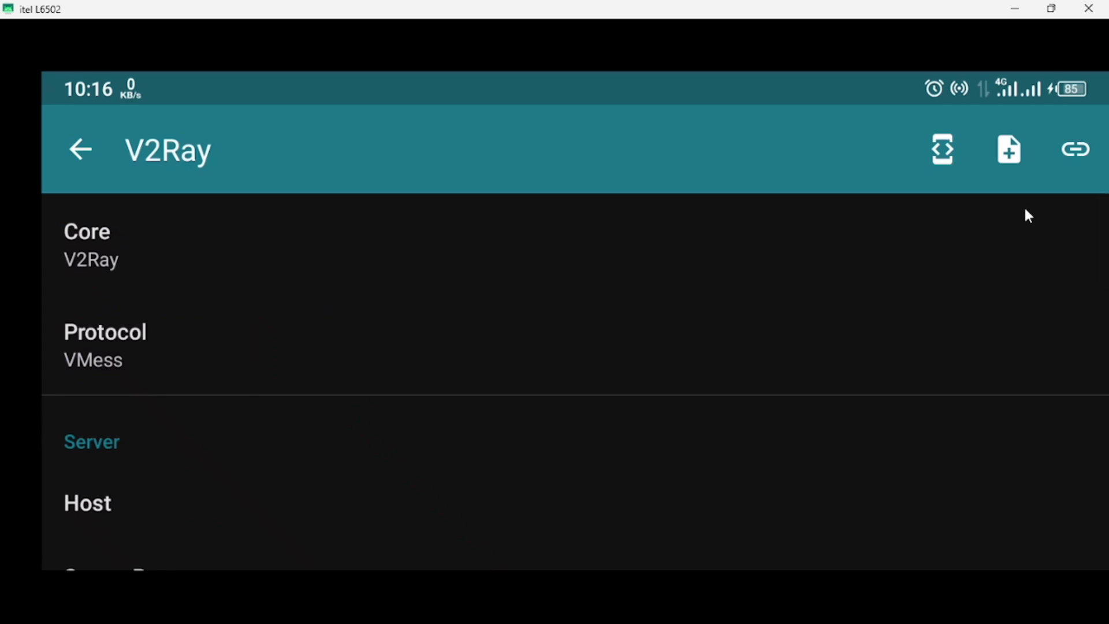
left_click(1008, 162)
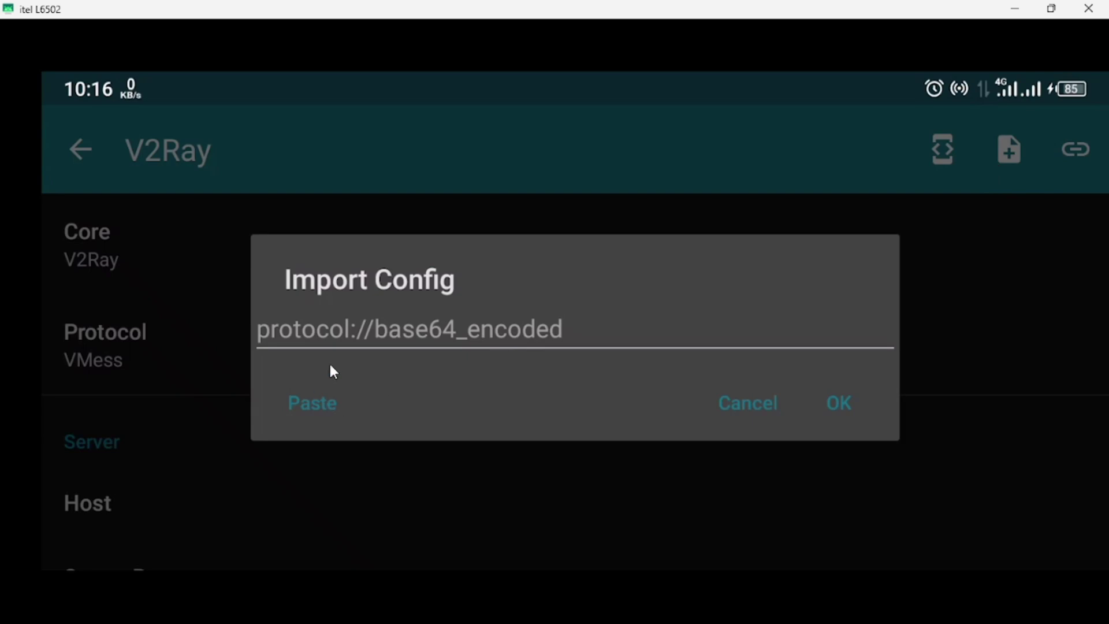
left_click(327, 399)
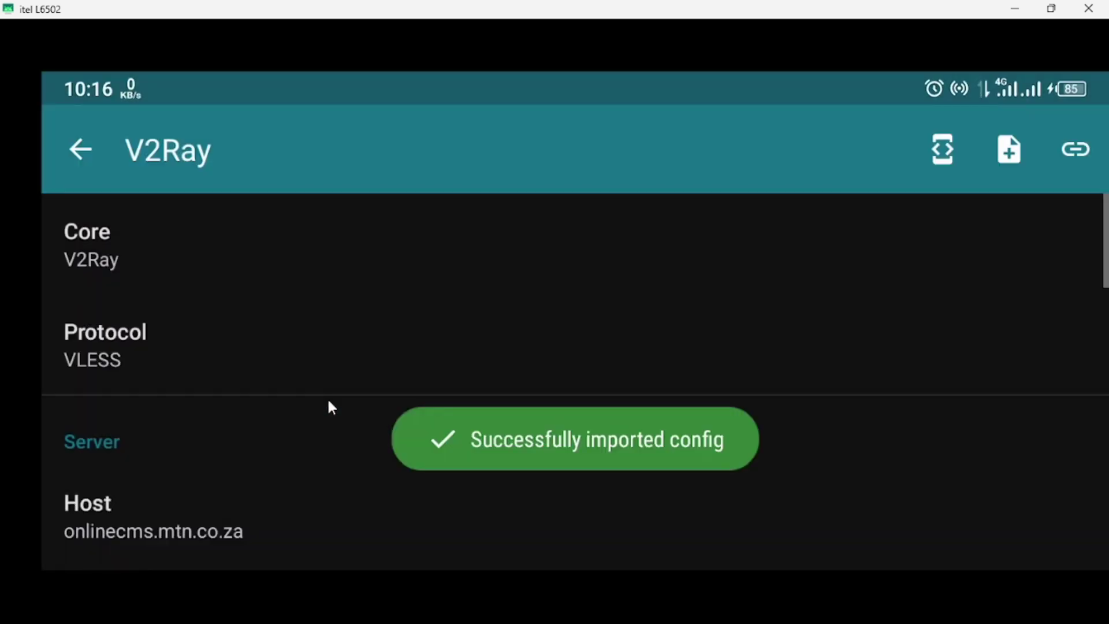
scroll(297, 309, "down", 2)
scroll(372, 408, "down", 3)
scroll(381, 405, "up", 3)
left_click_drag(373, 351, 390, 380)
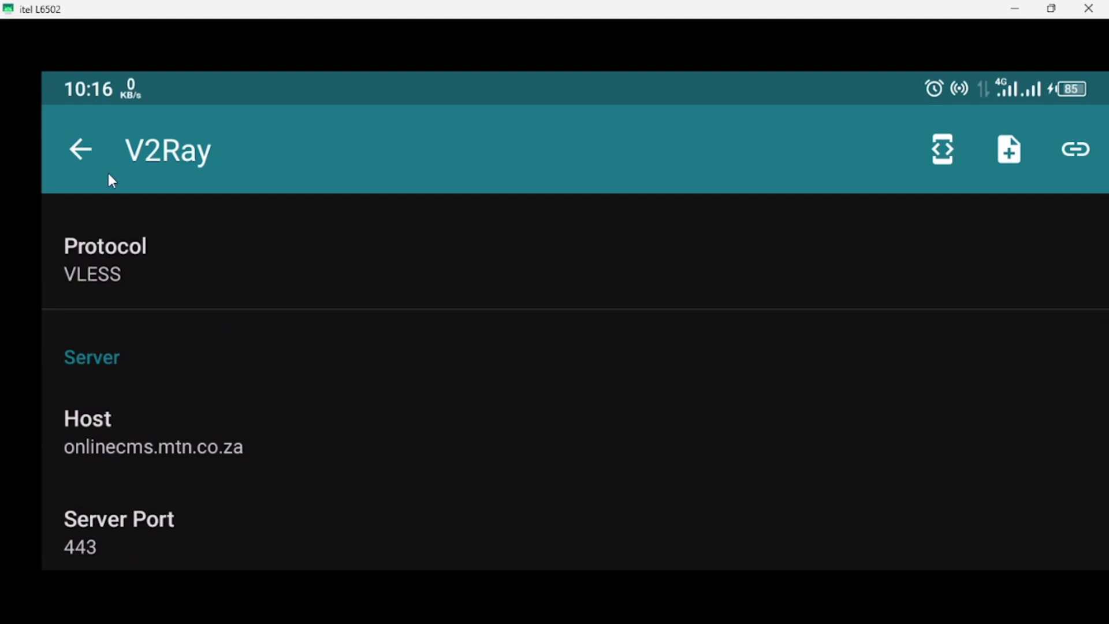
Start the V2Ray connection from Home and confirm 'V2Ray Service Started' in the log
left_click(91, 157)
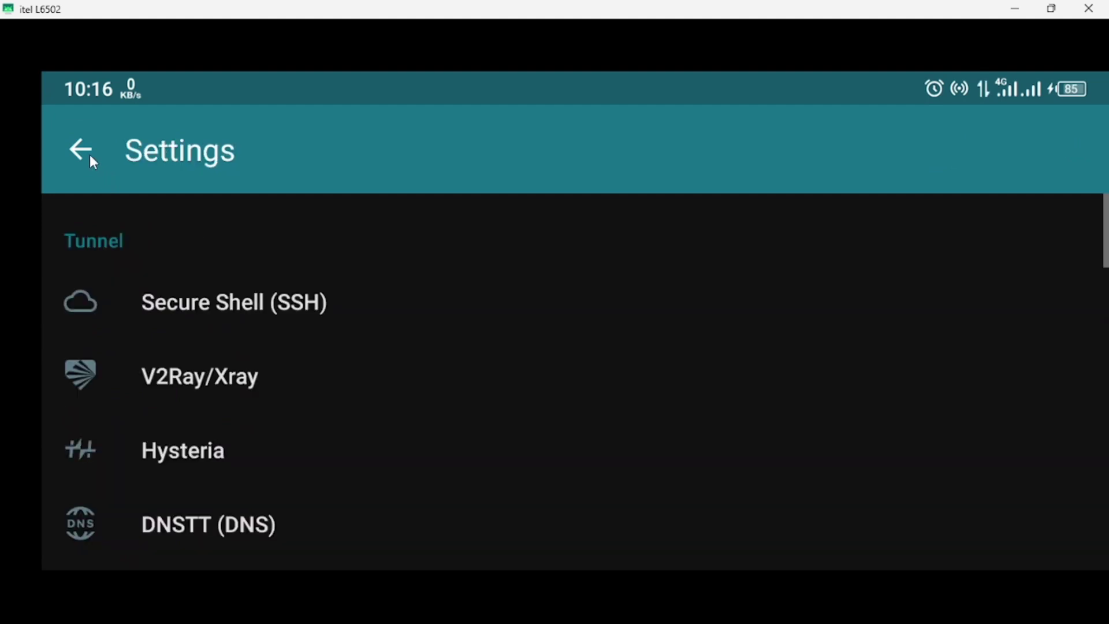
left_click(89, 155)
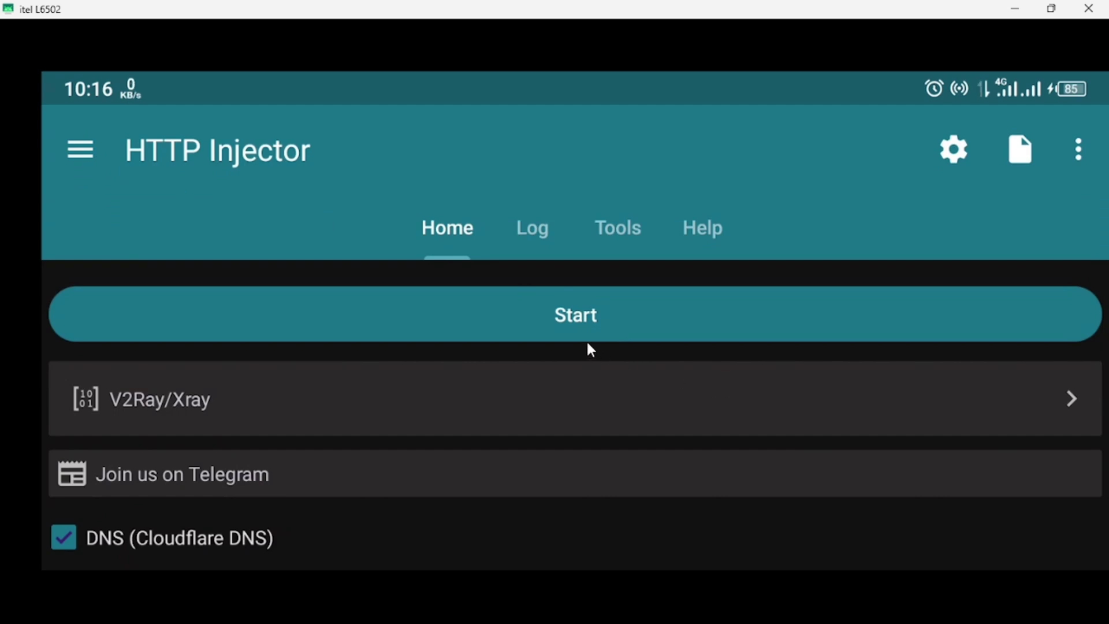
left_click(559, 319)
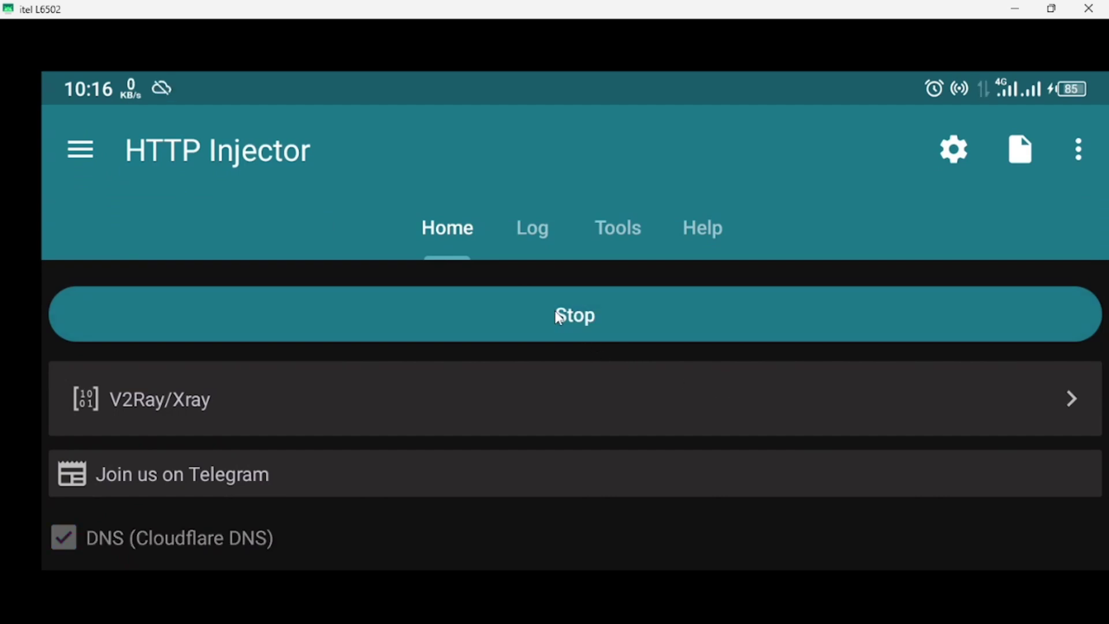
left_click(545, 245)
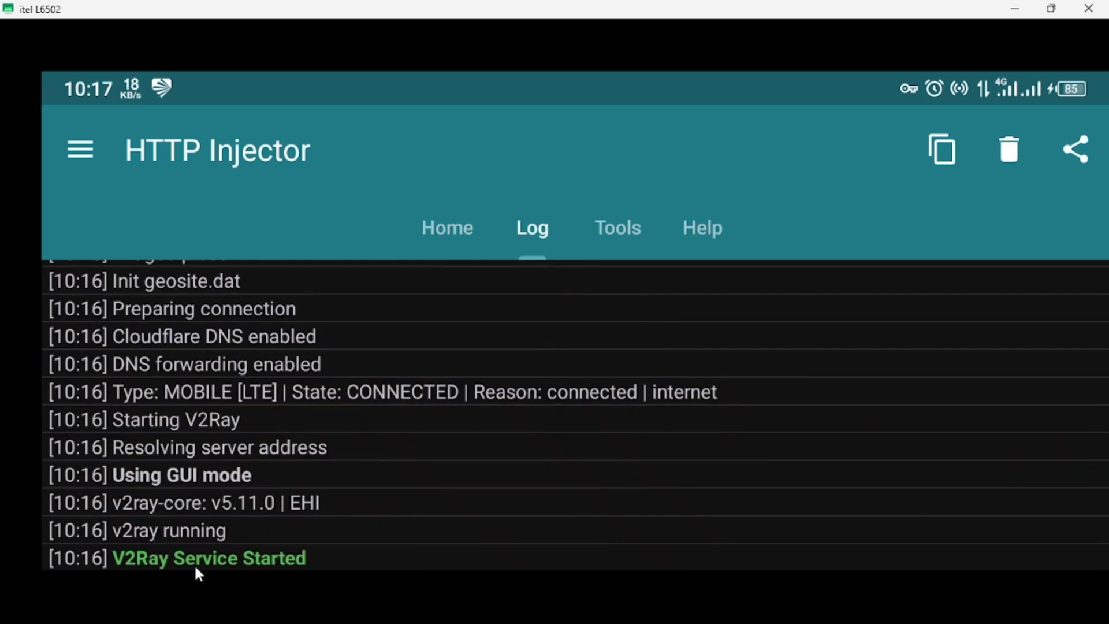